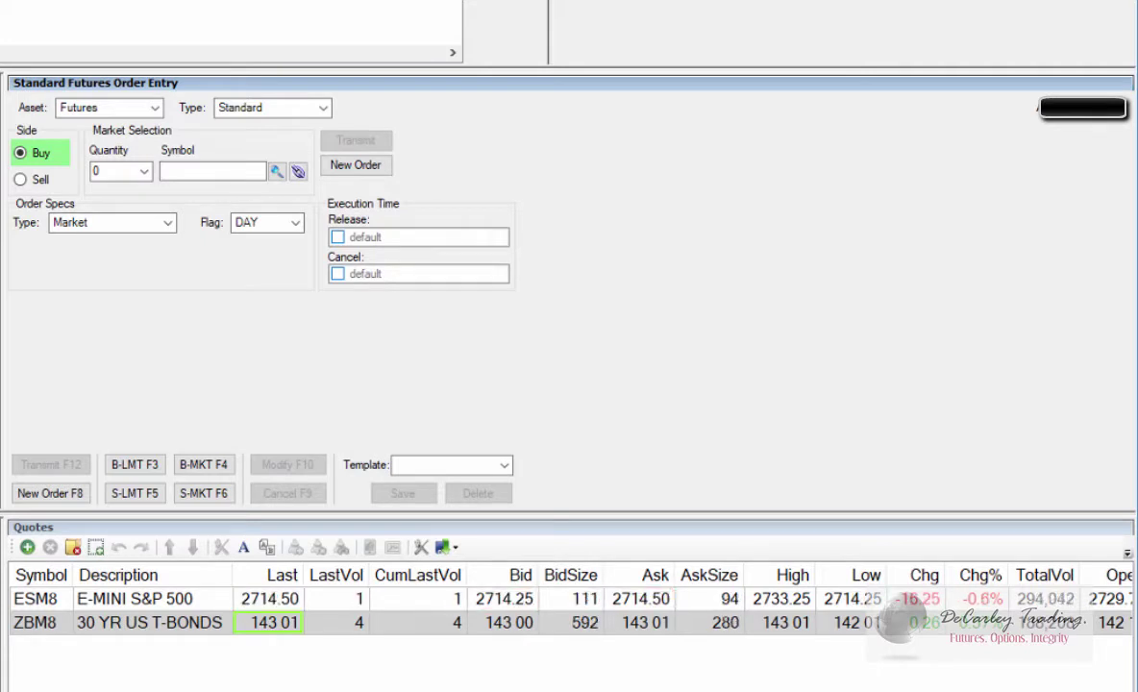
Change the order Type to Call Vertical, making a Futures Call Vertical Bull spread at Market DAY.
{"action": "left_click", "coordinate": [325, 109]}
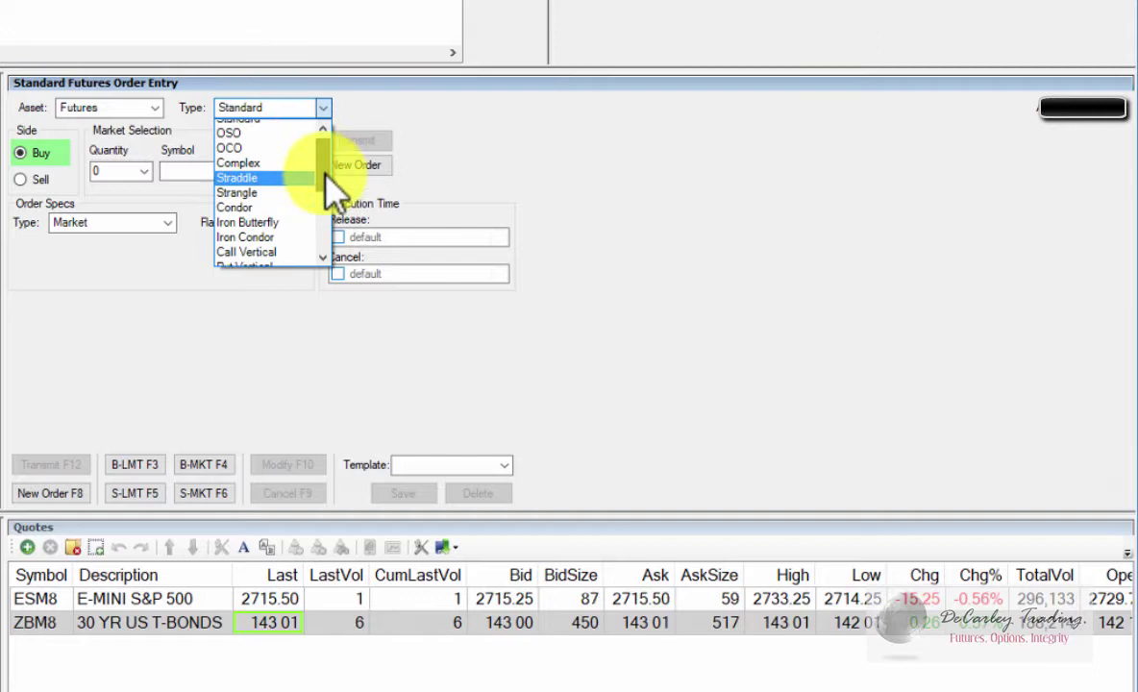
{"action": "left_click_drag", "start_coordinate": [323, 167], "coordinate": [333, 216]}
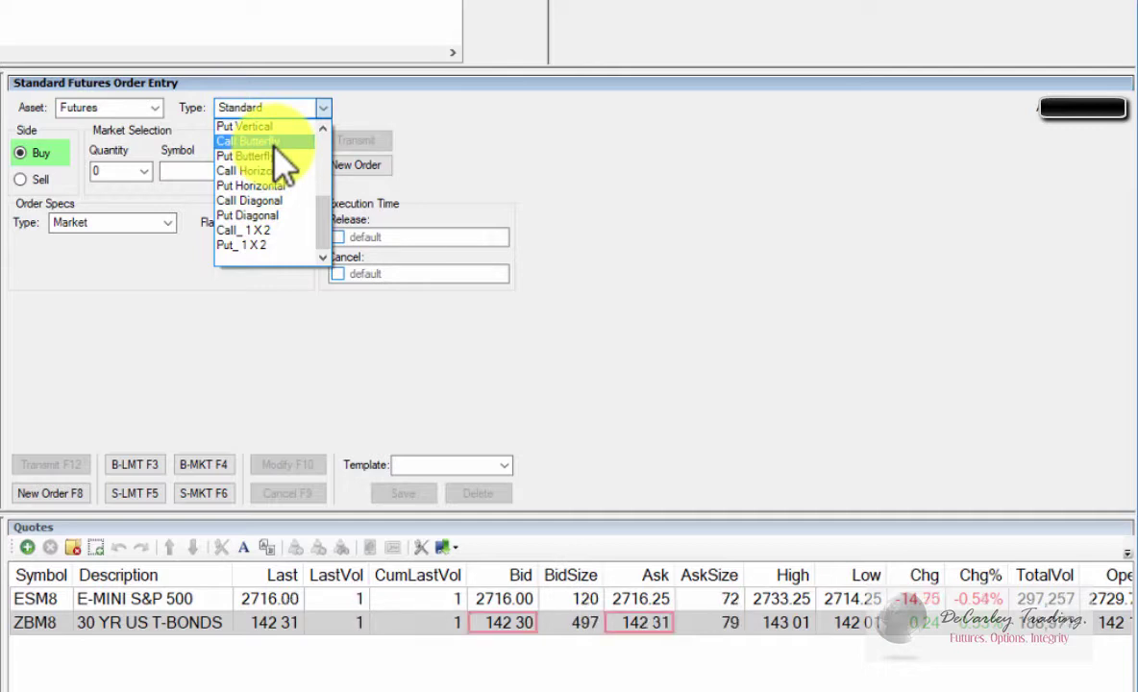
{"action": "scroll", "coordinate": [323, 187], "scroll_direction": "up", "scroll_amount": 2}
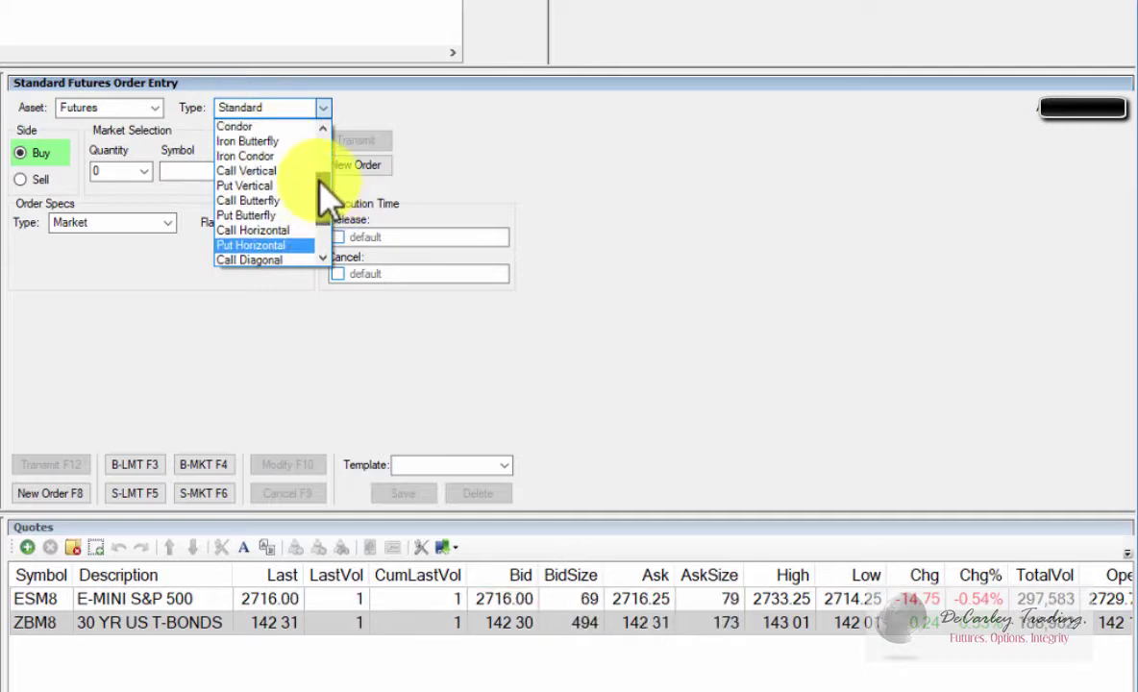
{"action": "left_click", "coordinate": [248, 172]}
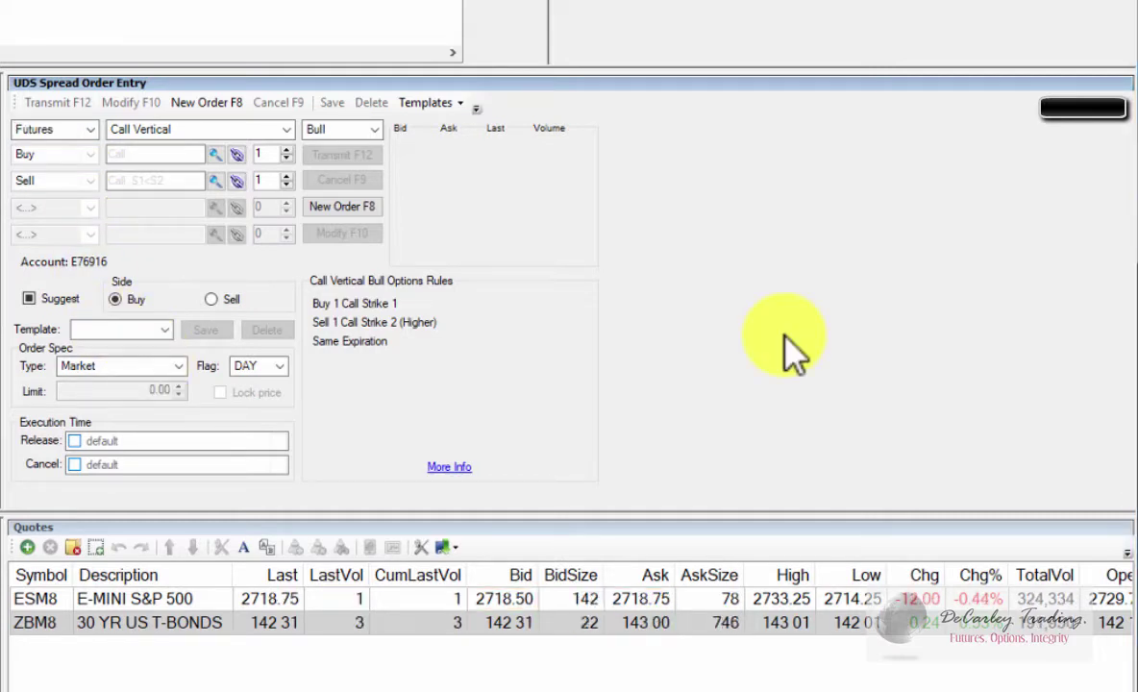
{"action": "left_click", "coordinate": [286, 129]}
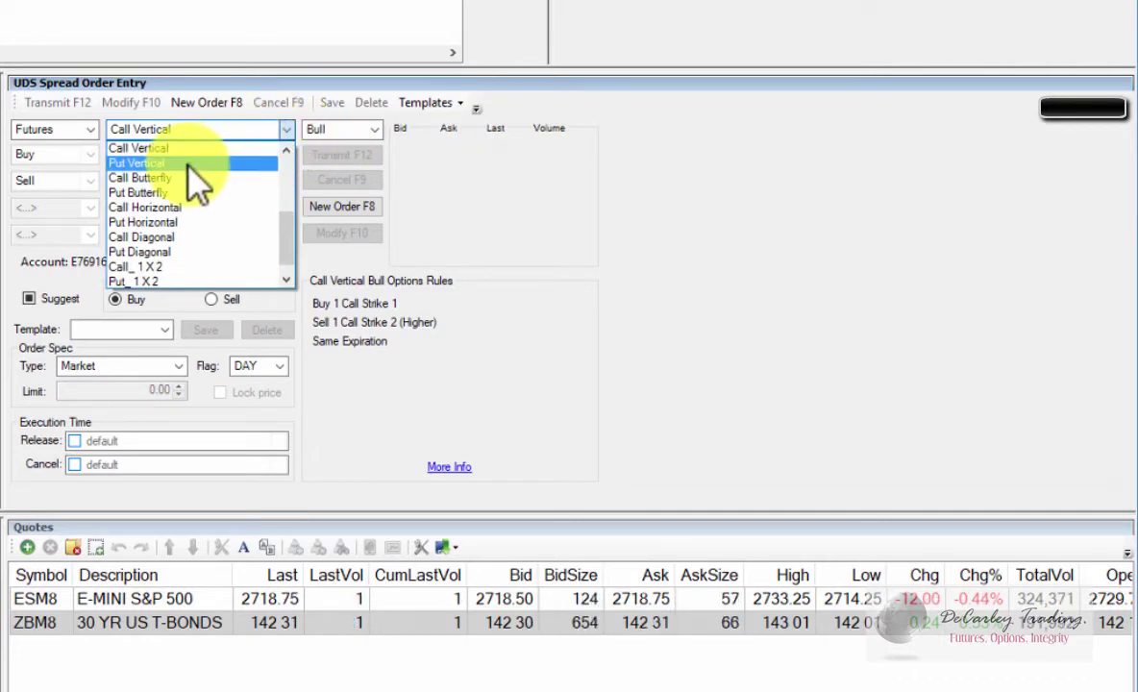
{"action": "left_click", "coordinate": [188, 163]}
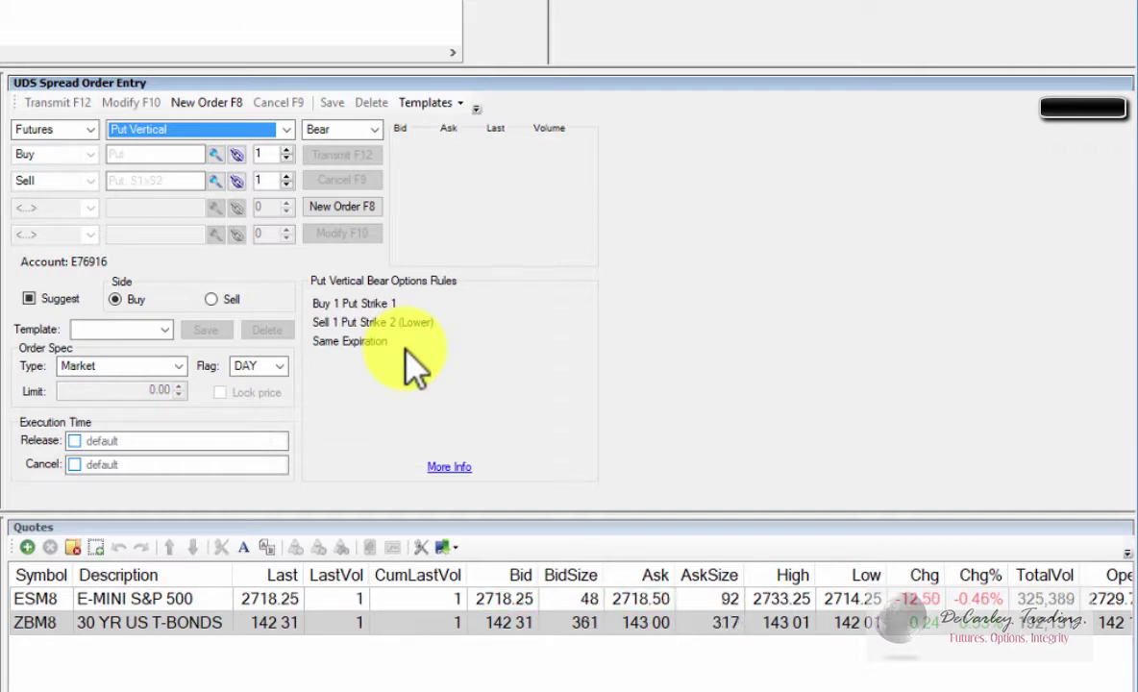
{"action": "left_click", "coordinate": [283, 132]}
{"action": "scroll", "coordinate": [200, 190], "scroll_direction": "up", "scroll_amount": 1}
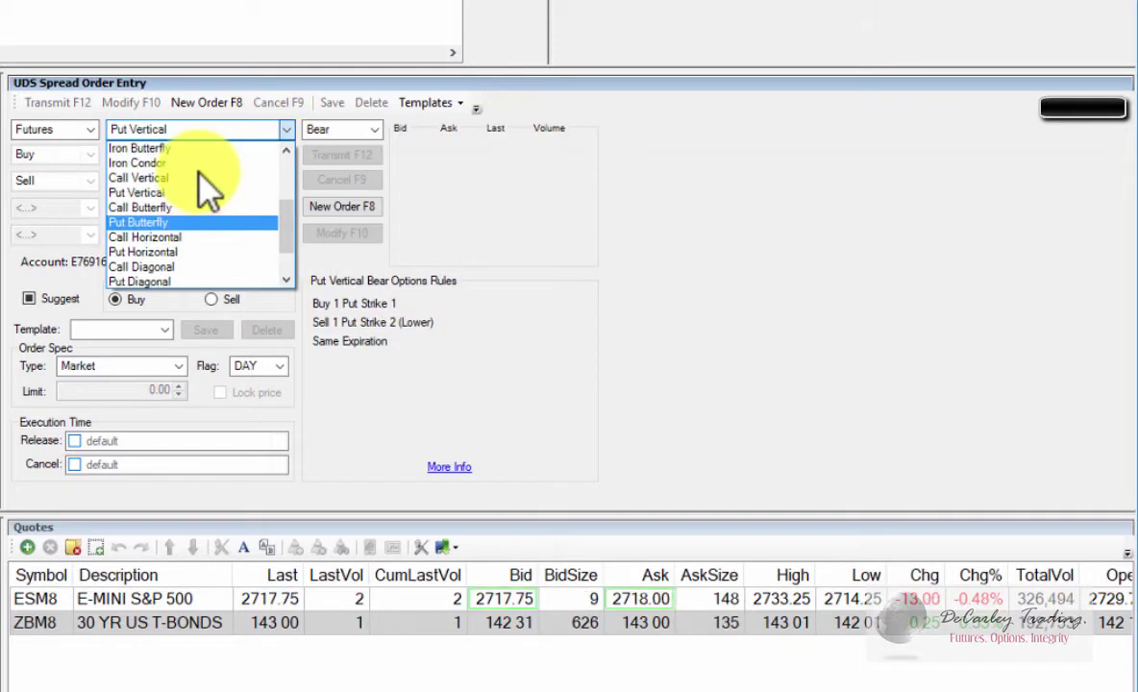
{"action": "left_click", "coordinate": [192, 179]}
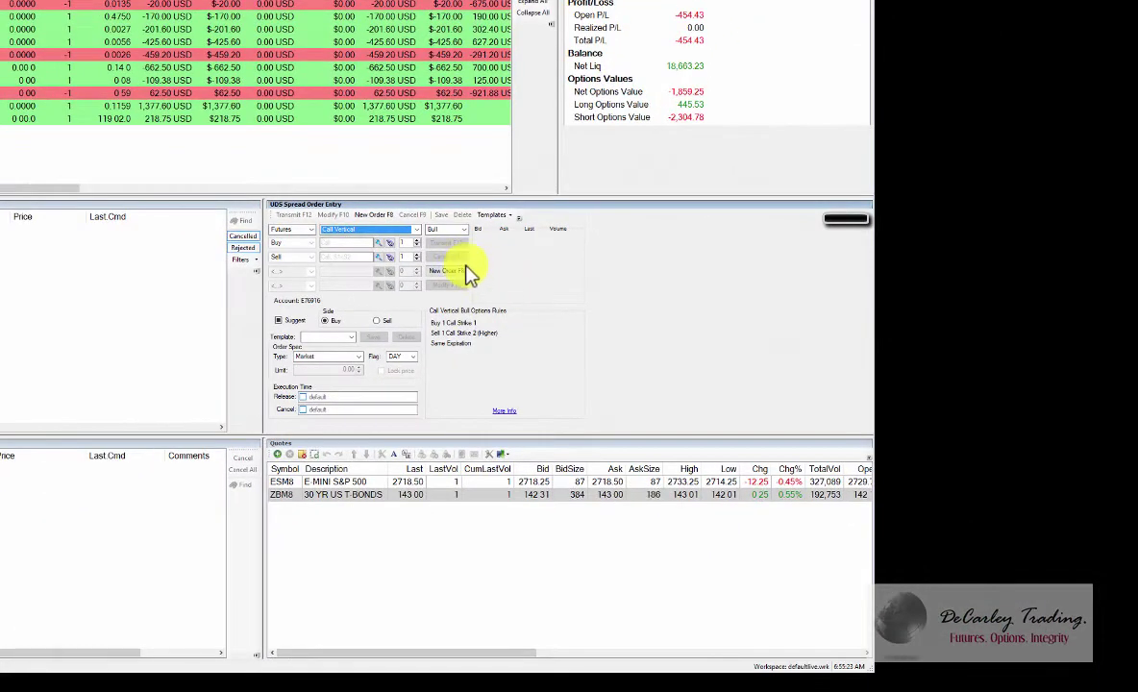
{"action": "left_click", "coordinate": [379, 244]}
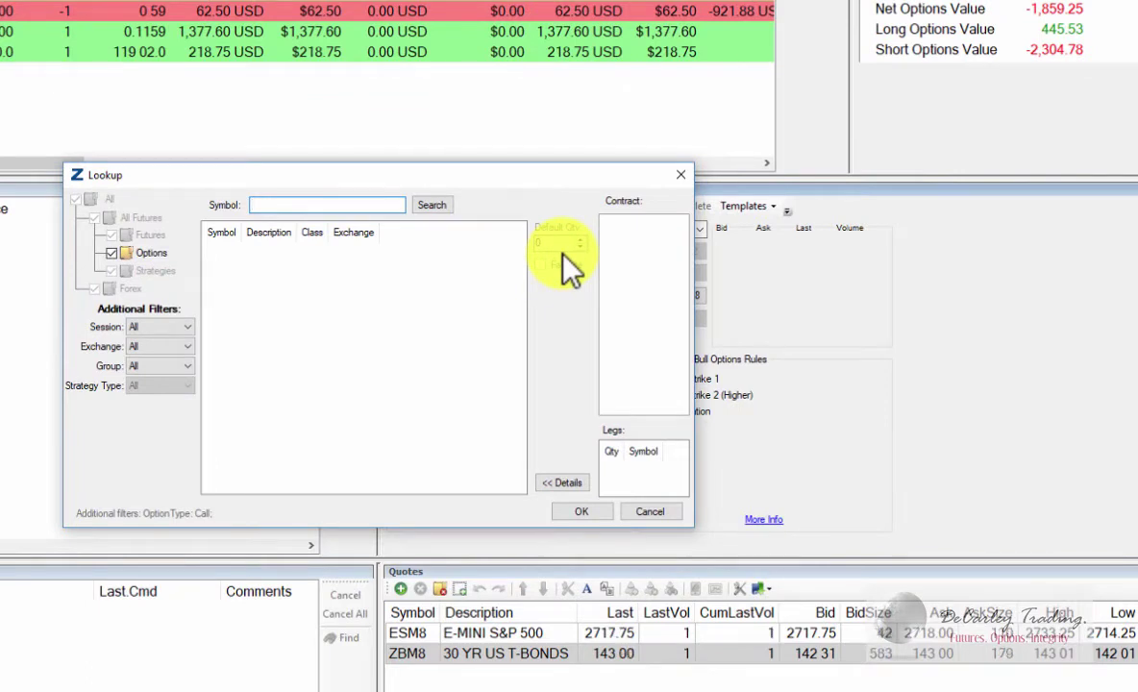
{"action": "type", "text": "oes"}
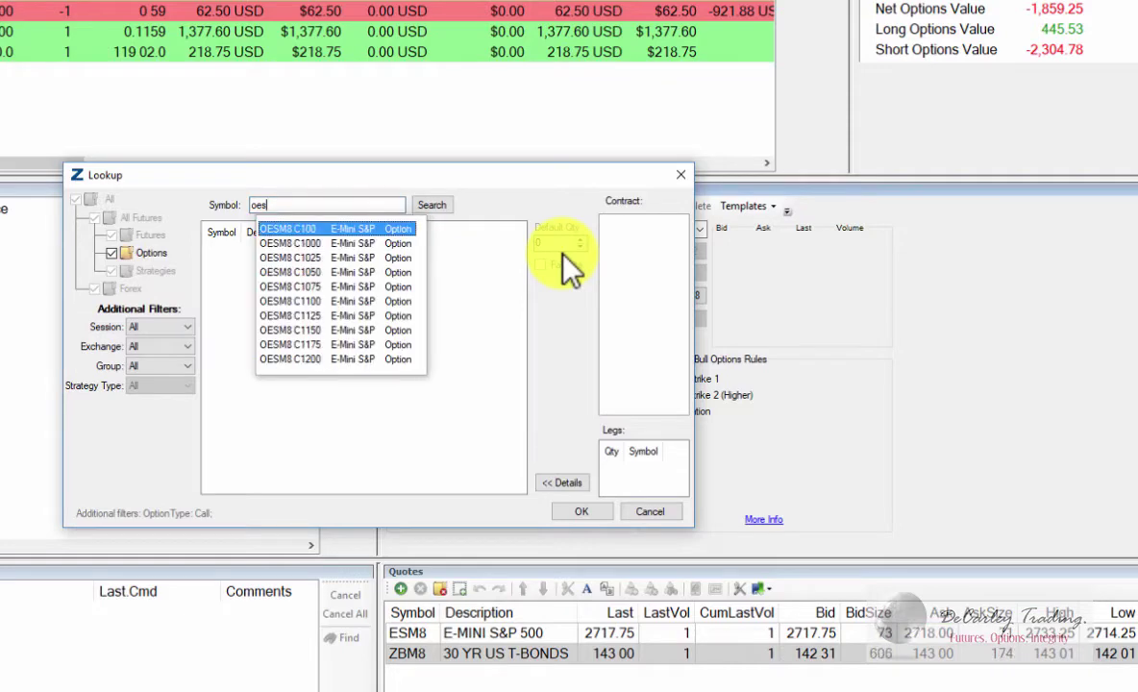
{"action": "type", "text": "u8"}
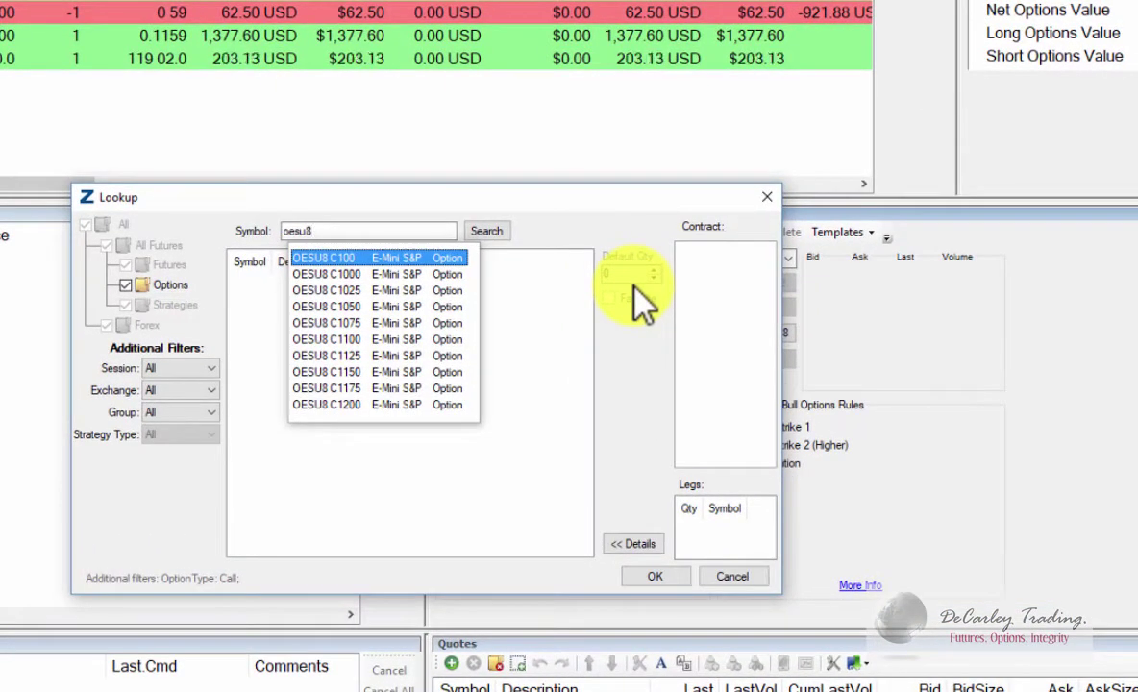
{"action": "type", "text": " c"}
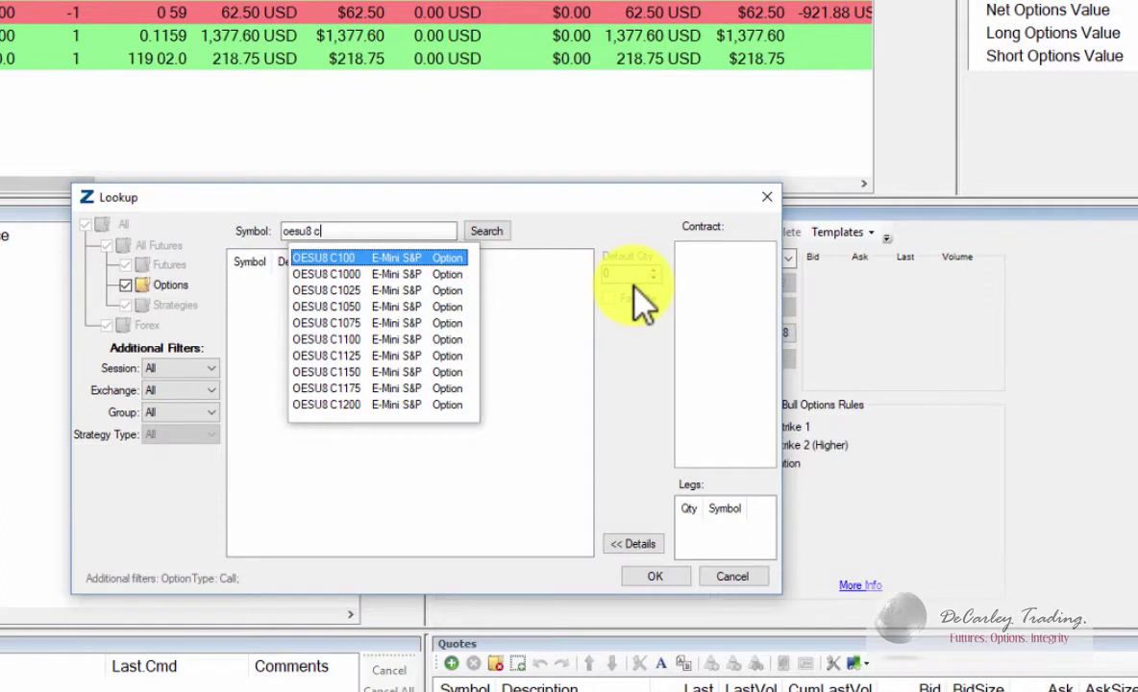
{"action": "type", "text": "2600"}
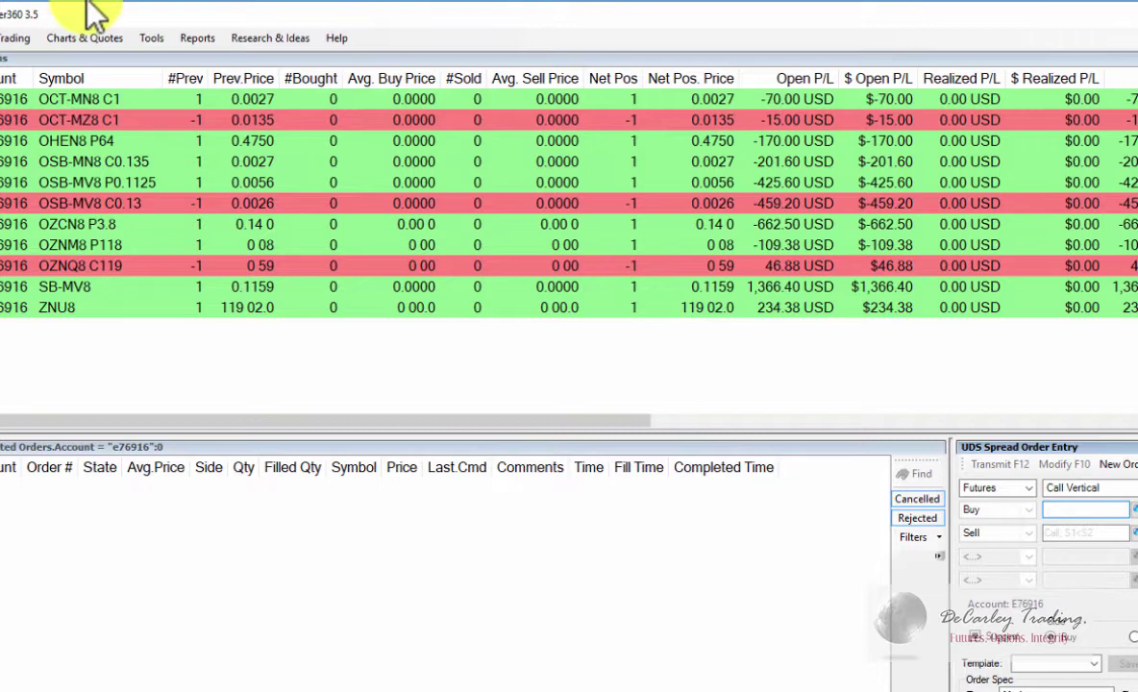
Open a new Option Chain window with ESU8 as the underlying.
{"action": "left_click", "coordinate": [17, 35]}
{"action": "mouse_move", "coordinate": [38, 79]}
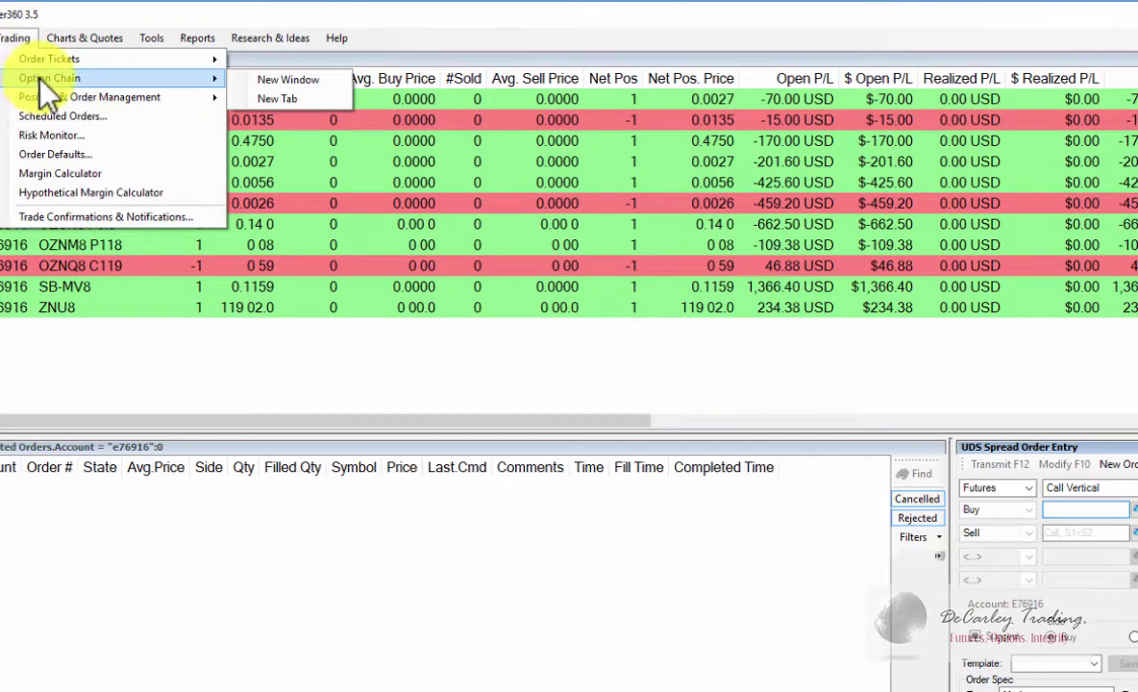
{"action": "left_click", "coordinate": [310, 85]}
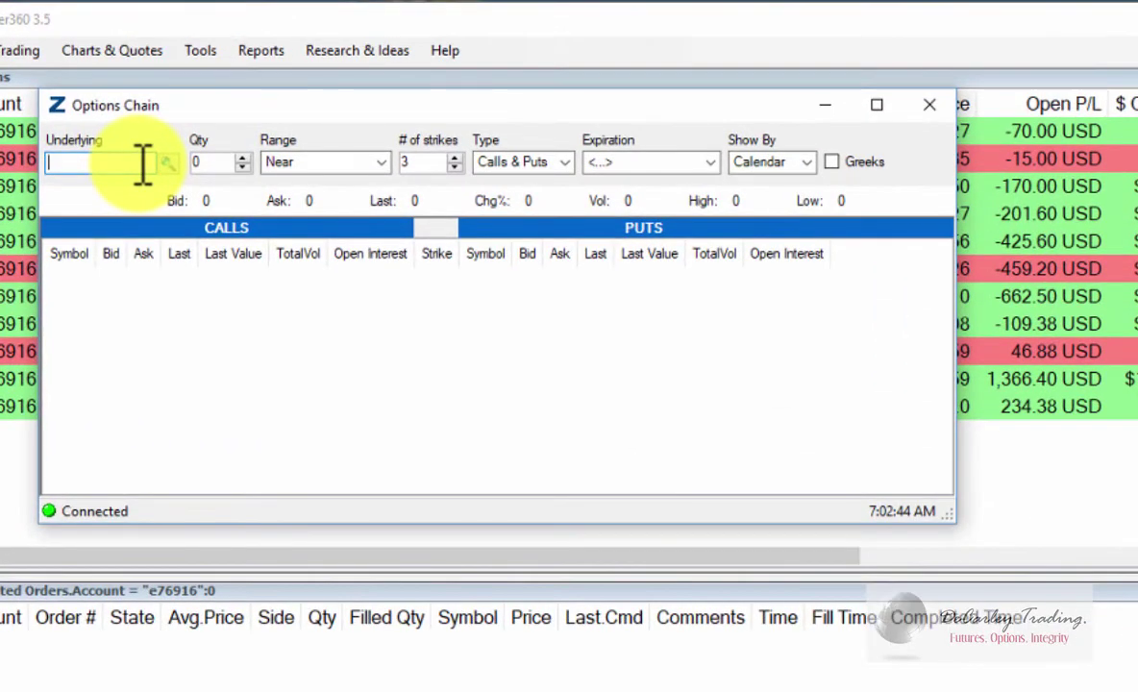
{"action": "type", "text": "es"}
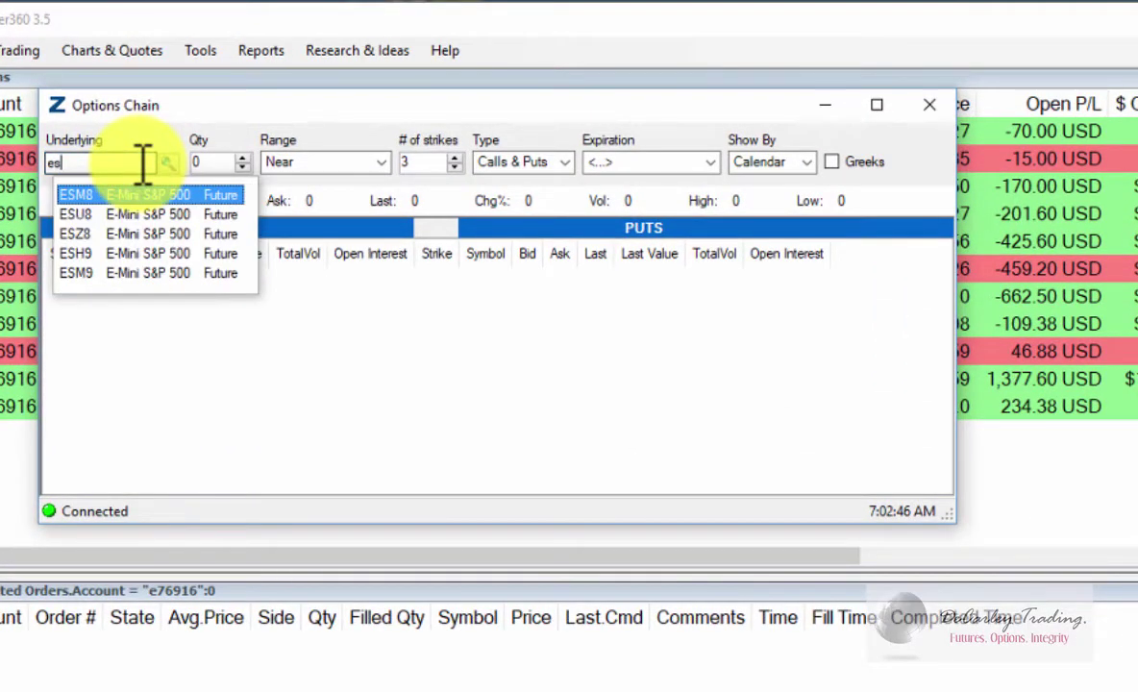
{"action": "key", "text": "Down"}
{"action": "key", "text": "Return"}
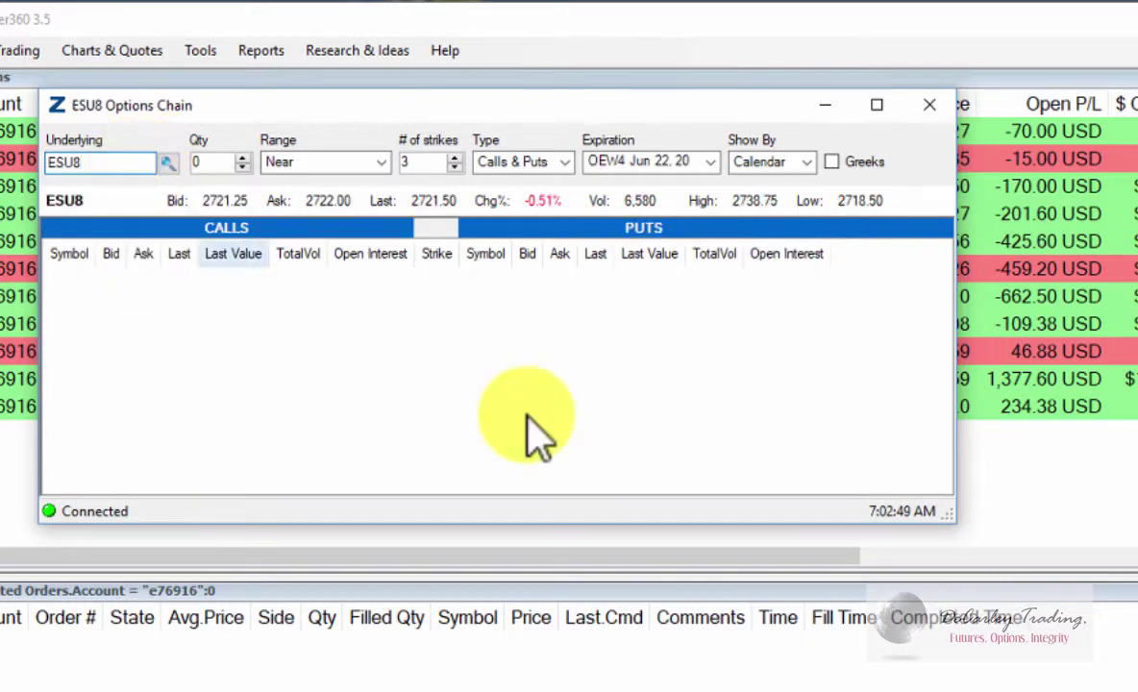
Enlarge the chain window and set Expiration to OES Sep 21, 2018.
{"action": "left_click_drag", "start_coordinate": [1048, 639], "coordinate": [750, 284]}
{"action": "left_click", "coordinate": [712, 163]}
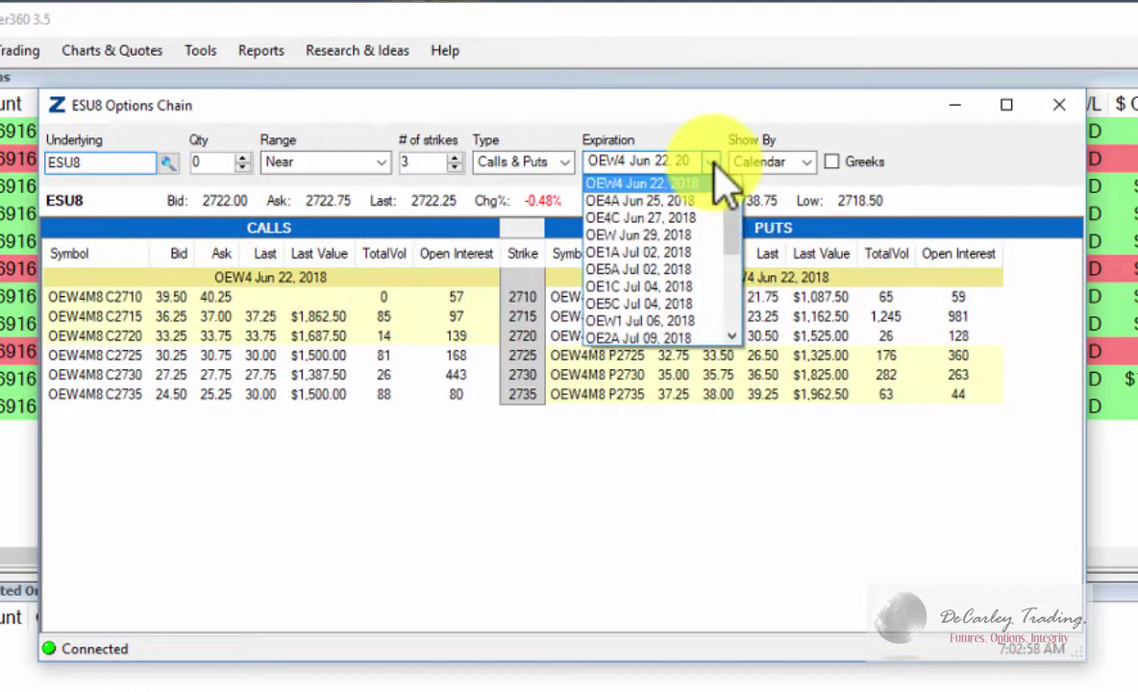
{"action": "scroll", "coordinate": [708, 254], "scroll_direction": "down", "scroll_amount": 3}
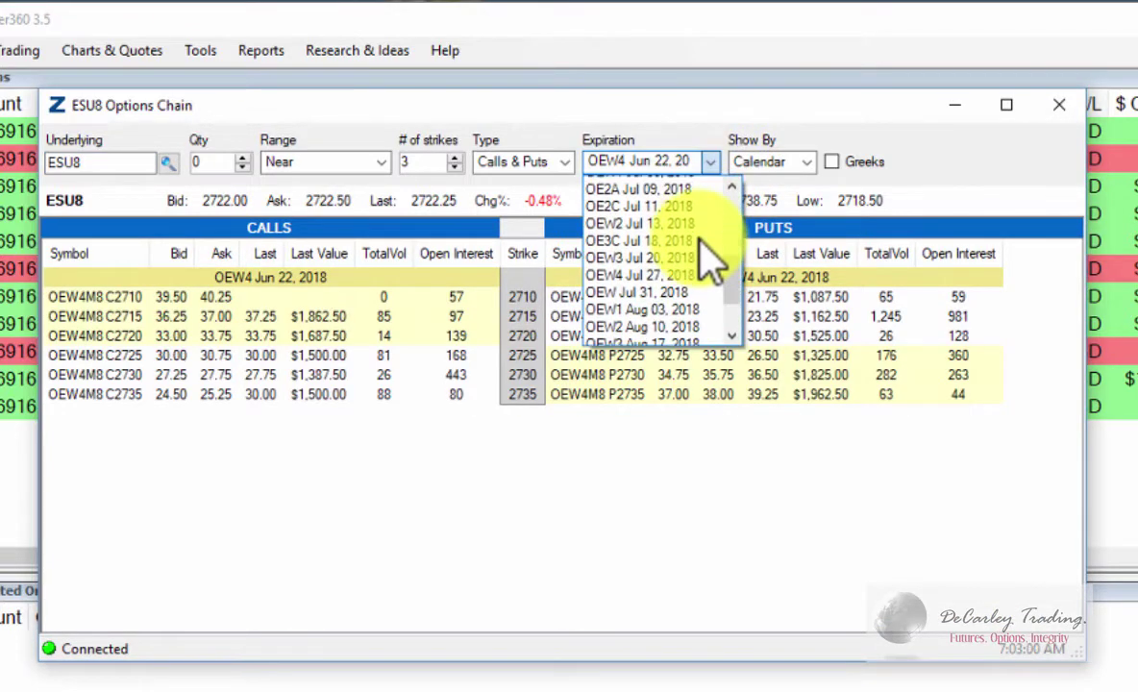
{"action": "scroll", "coordinate": [708, 258], "scroll_direction": "down", "scroll_amount": 2}
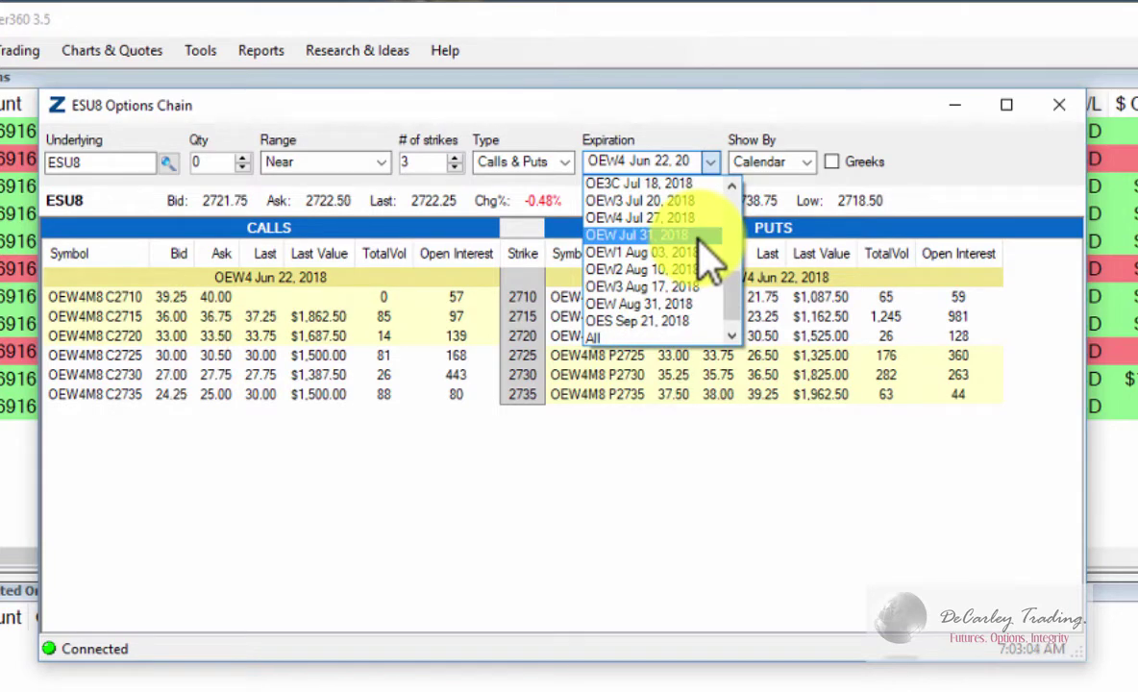
{"action": "left_click", "coordinate": [686, 321]}
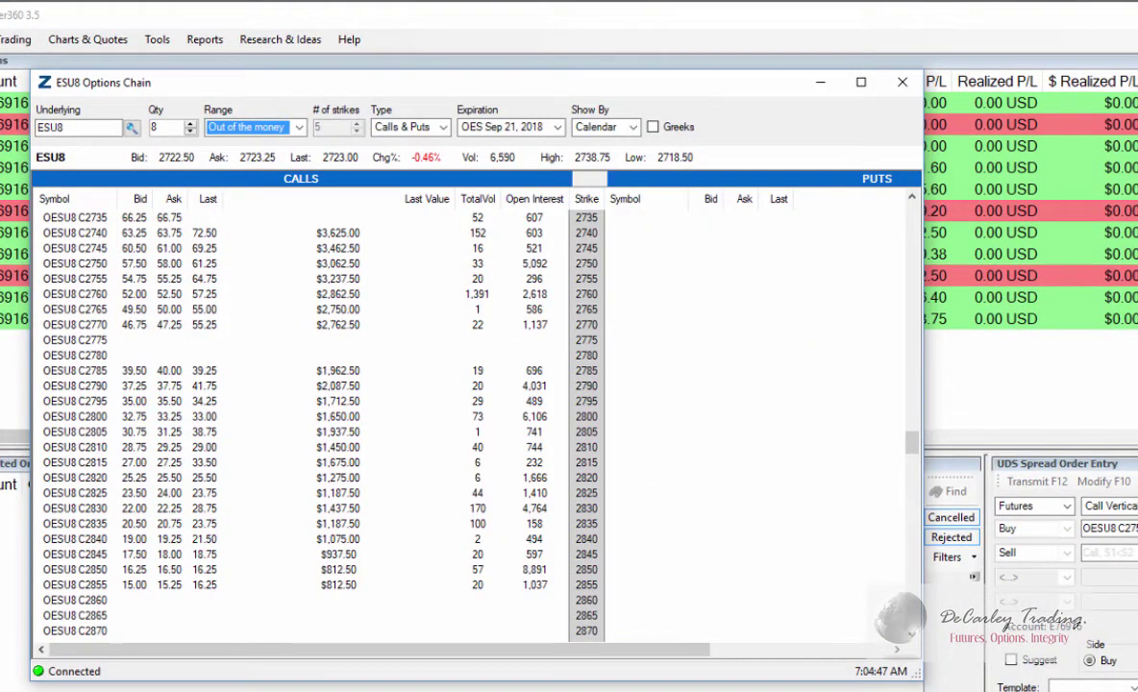
Make the OESU8 C2750 call the buy leg, quoted 57.75 bid and 58.25 ask.
{"action": "left_click", "coordinate": [99, 264]}
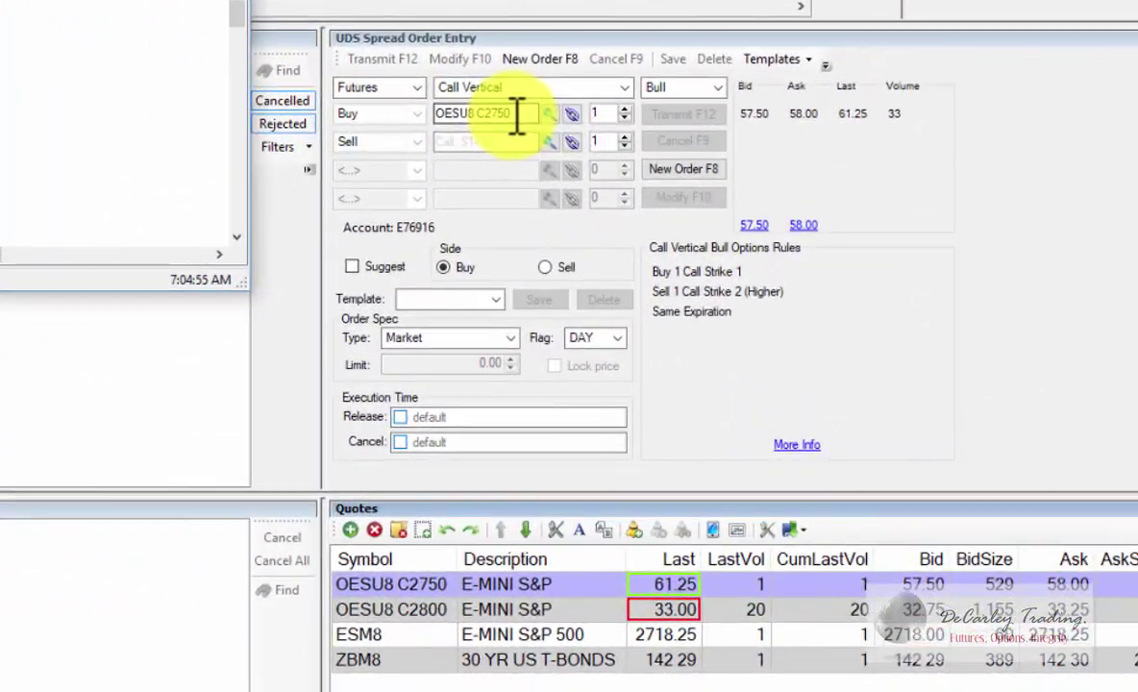
{"action": "left_click", "coordinate": [503, 142]}
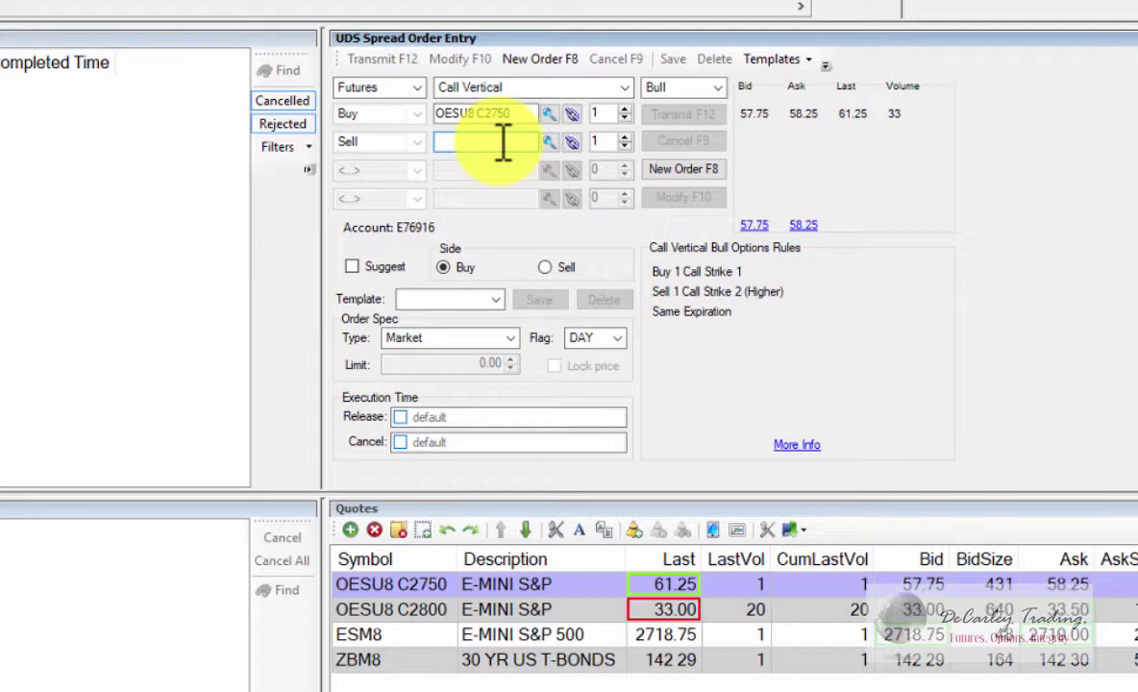
Enter OESU8 C2800 as the sell leg so the spread quotes 24.25 bid and 25.50 ask.
{"action": "type", "text": "oesu"}
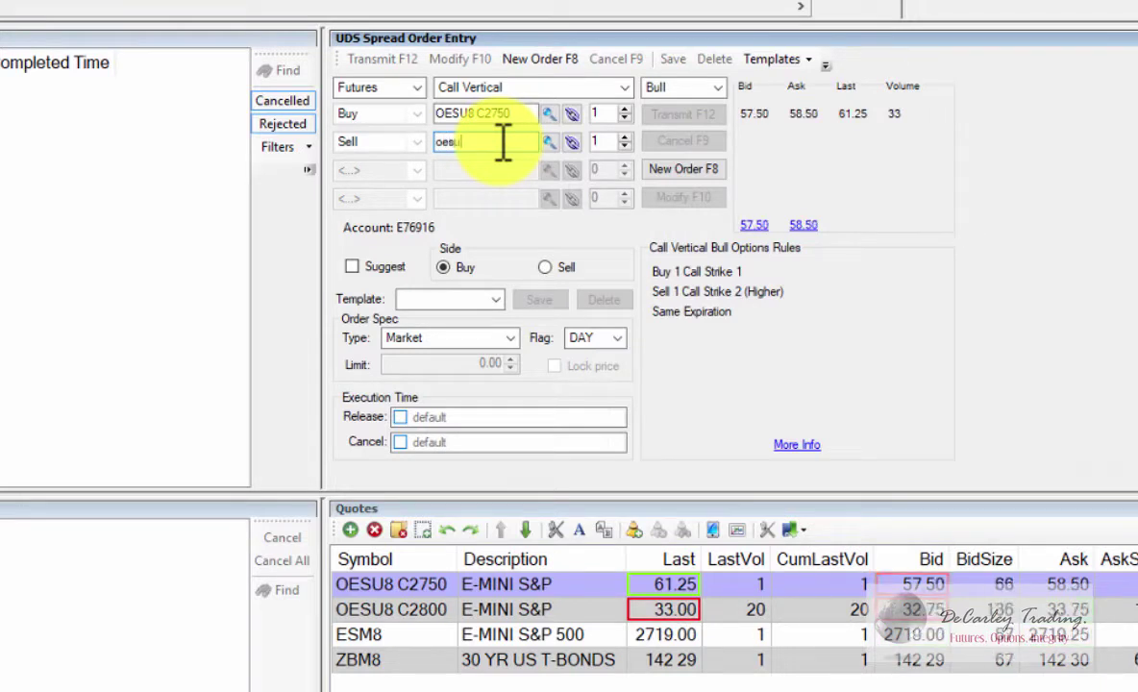
{"action": "type", "text": "8 c28"}
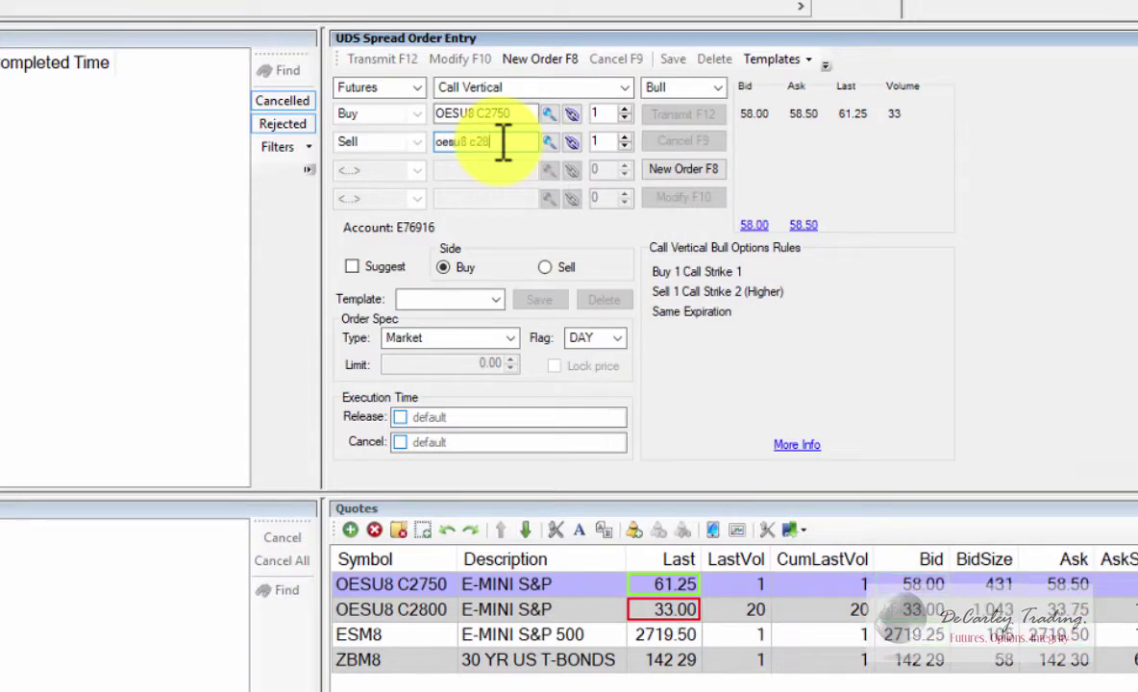
{"action": "type", "text": "00"}
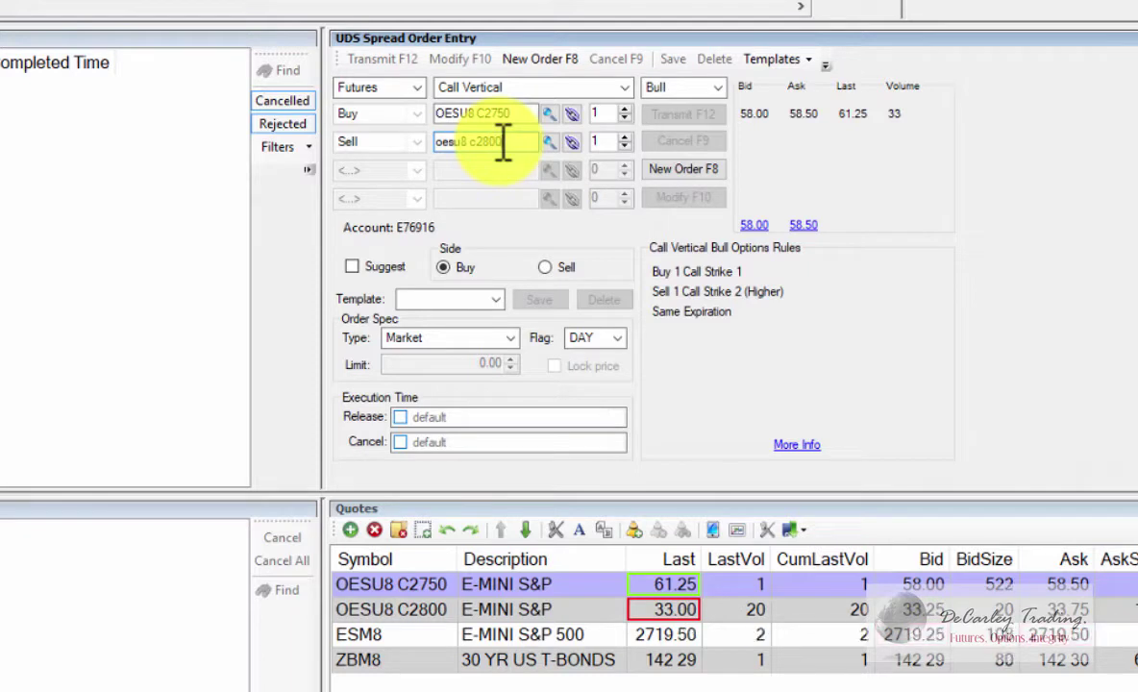
{"action": "key", "text": "Return"}
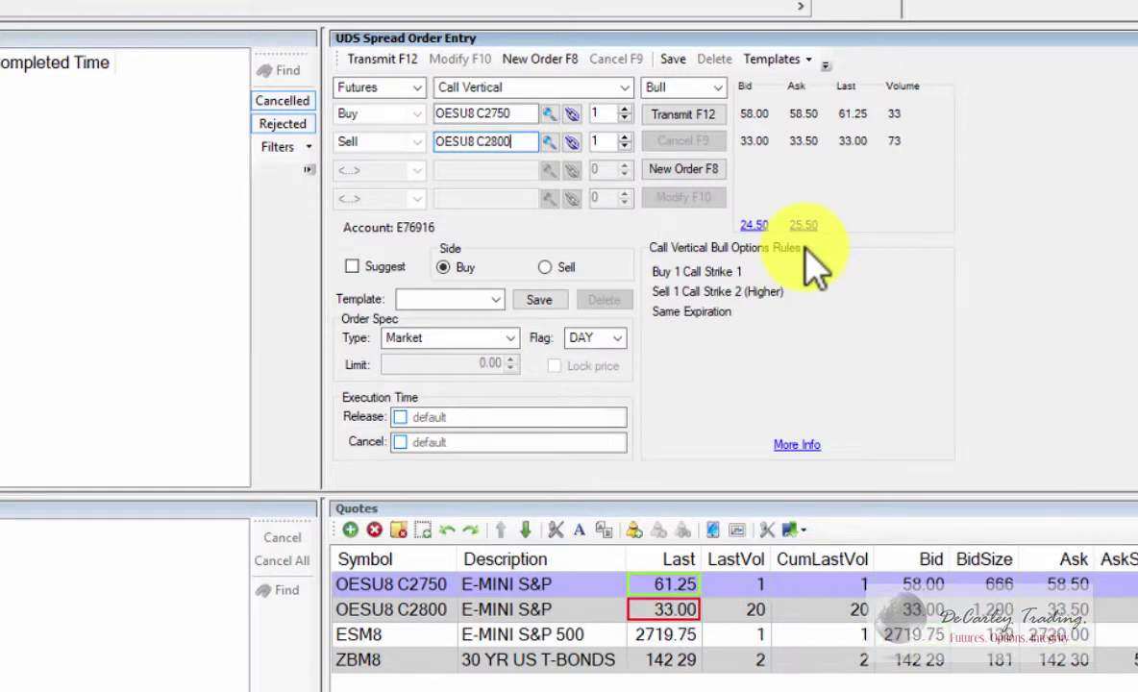
{"action": "left_click", "coordinate": [624, 109]}
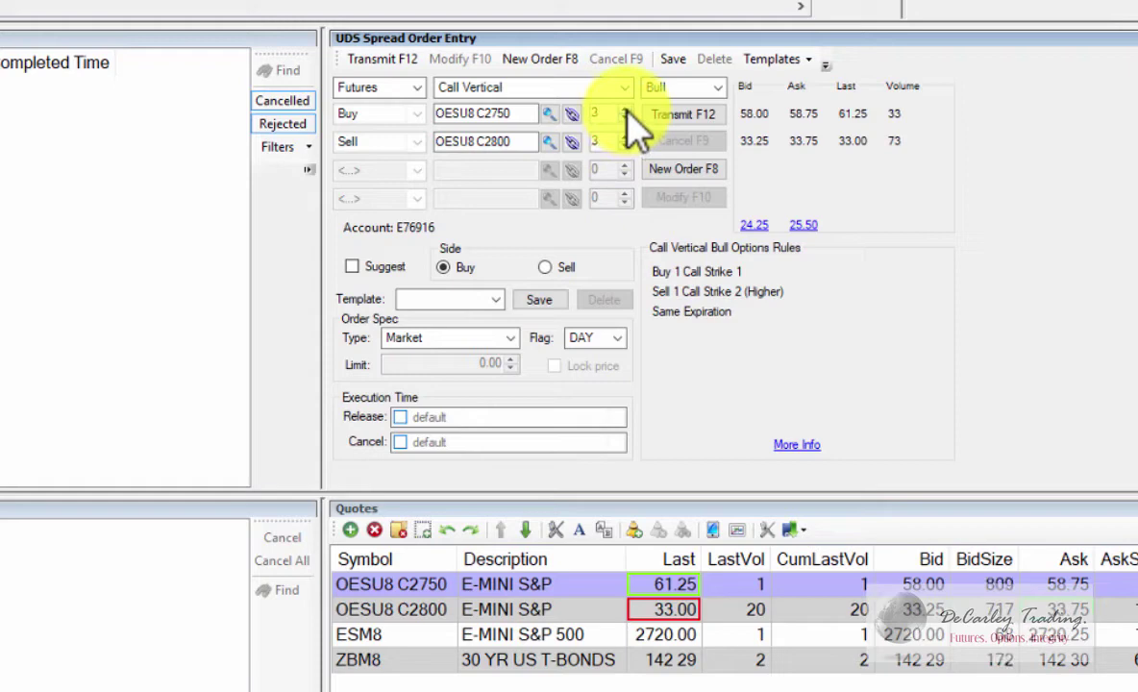
{"action": "left_click", "coordinate": [624, 110]}
{"action": "left_click", "coordinate": [624, 119]}
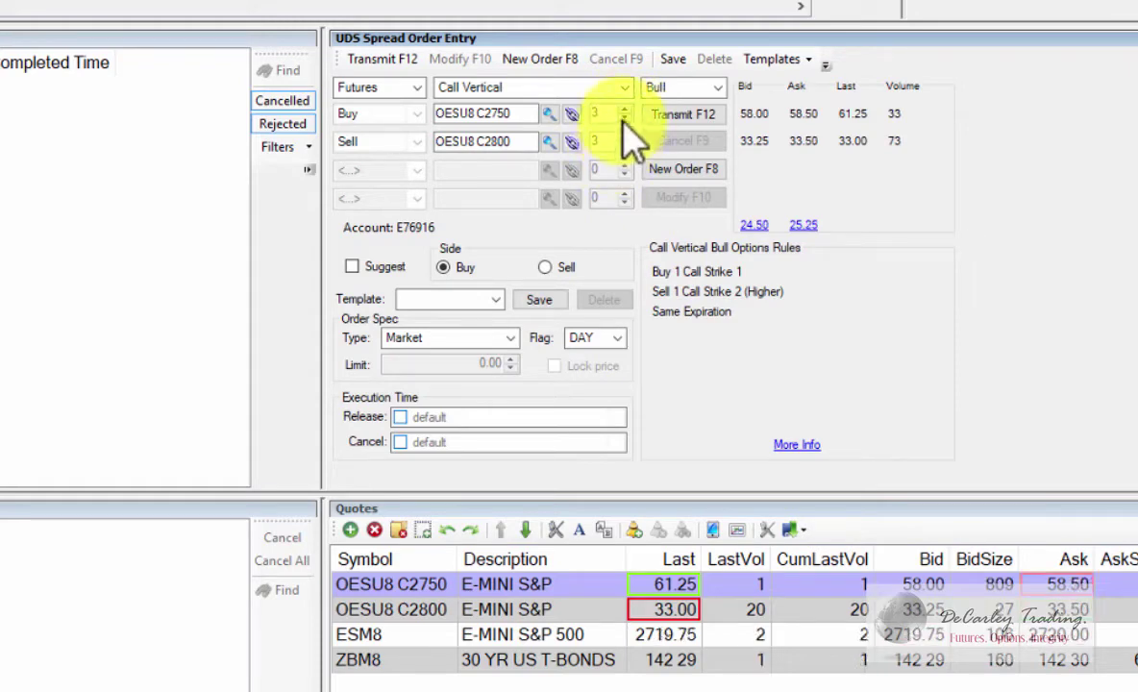
{"action": "left_click", "coordinate": [624, 119]}
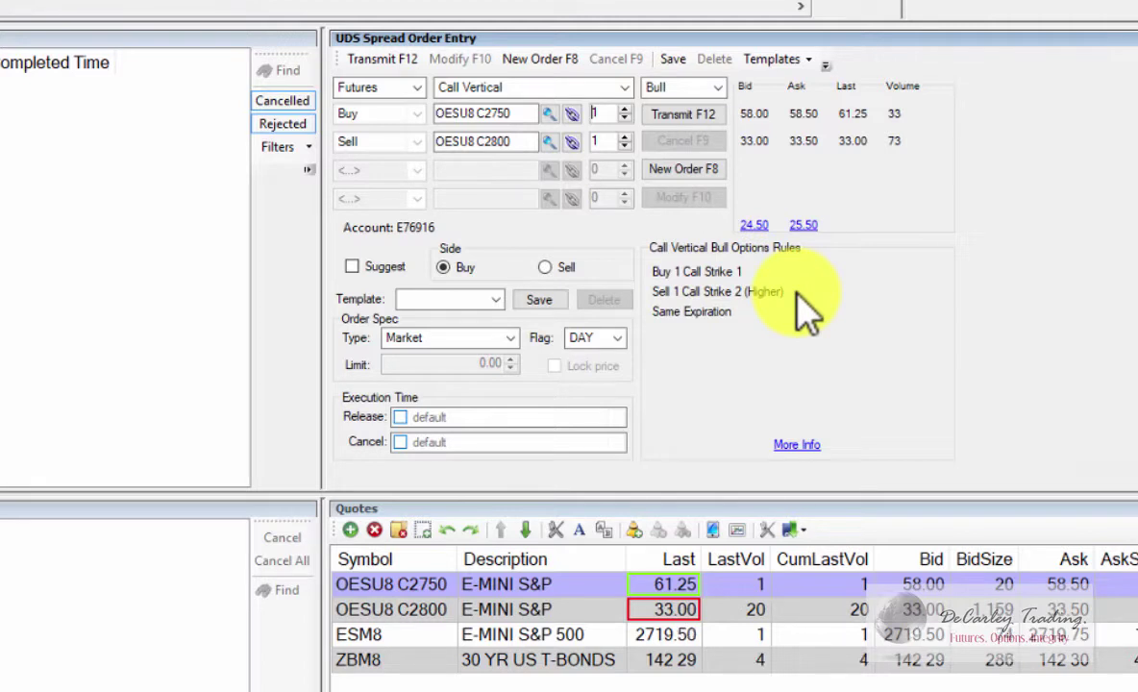
Switch the spread's Order Spec Type to Limit, filling the limit with 24.50.
{"action": "left_click", "coordinate": [508, 338]}
{"action": "left_click", "coordinate": [483, 374]}
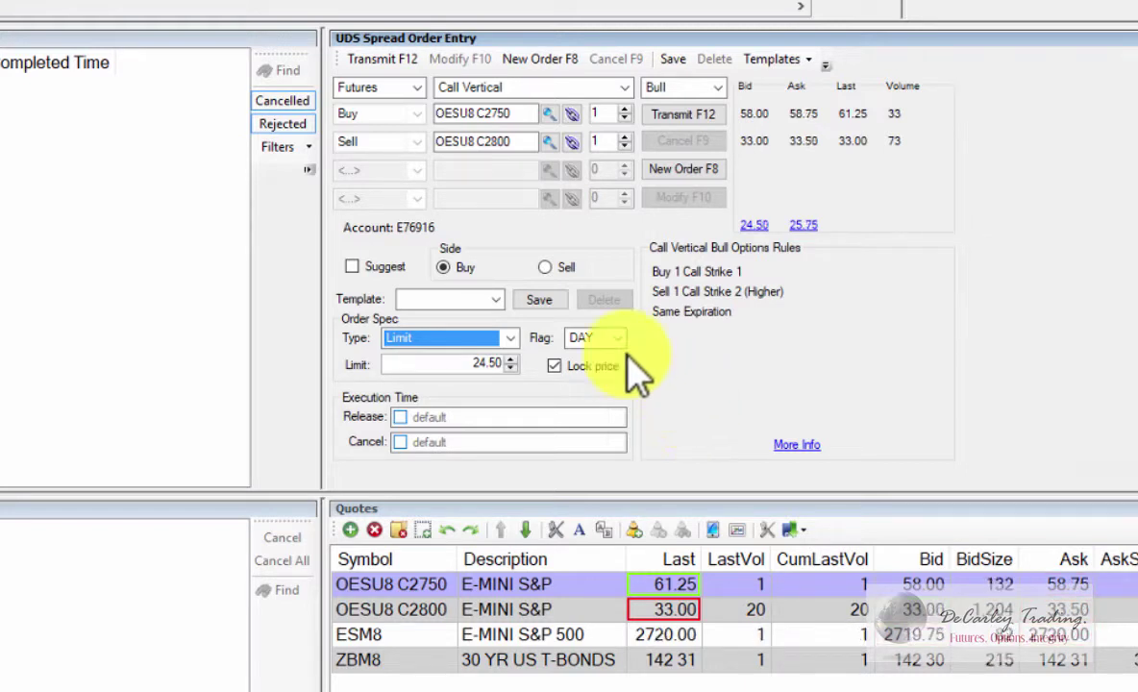
Save the setup under the default template name 'OESU8 CV +C2750,-C2800 LMT'.
{"action": "left_click", "coordinate": [540, 301]}
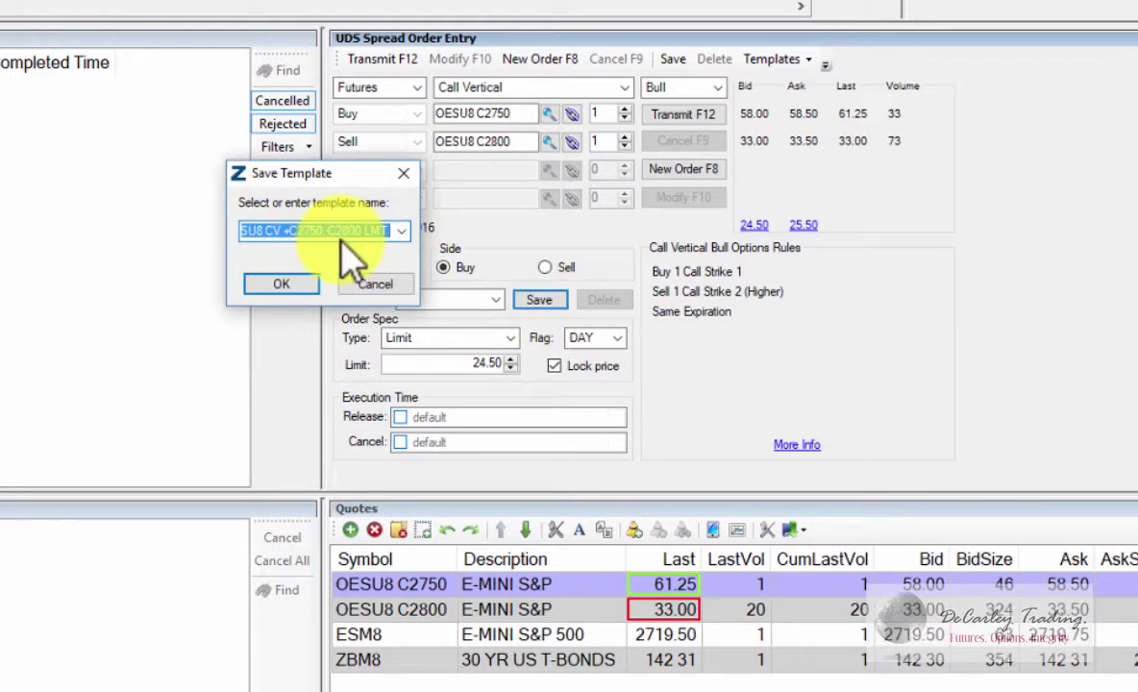
{"action": "left_click", "coordinate": [283, 286]}
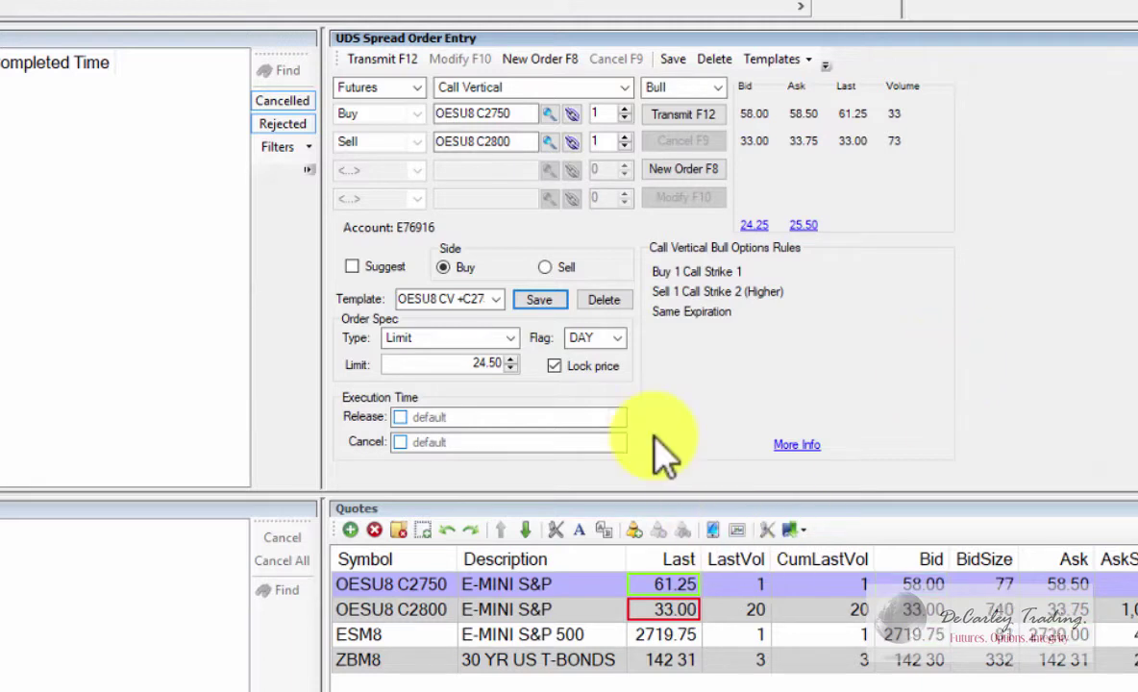
{"action": "left_click", "coordinate": [539, 300]}
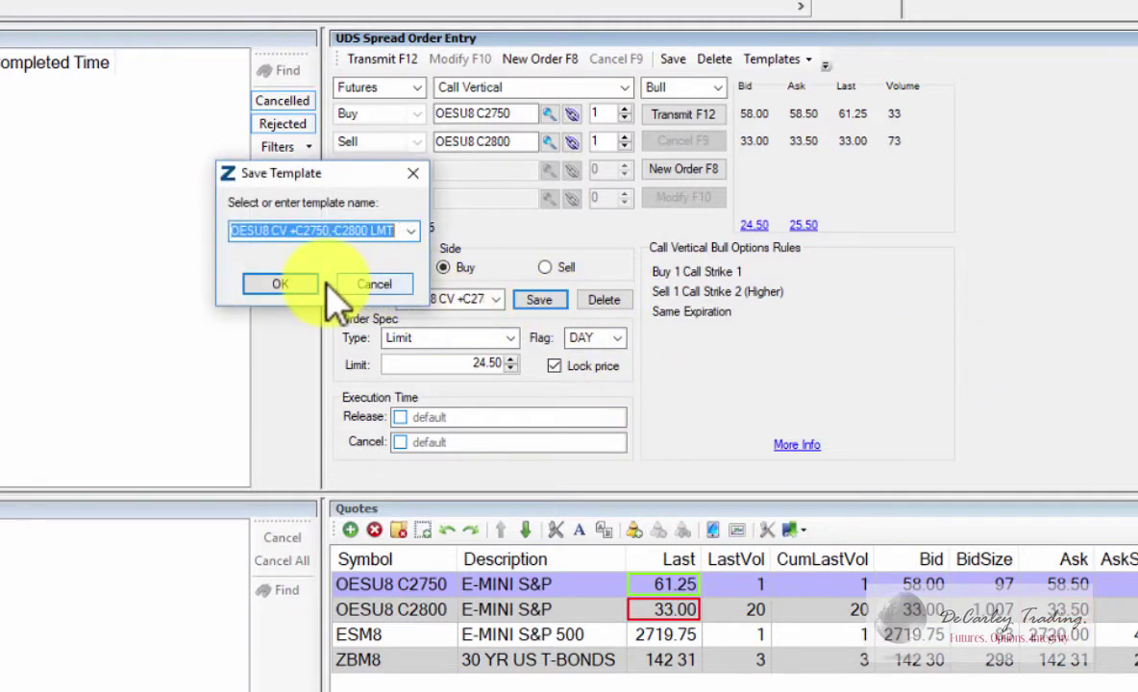
{"action": "key", "text": "Return"}
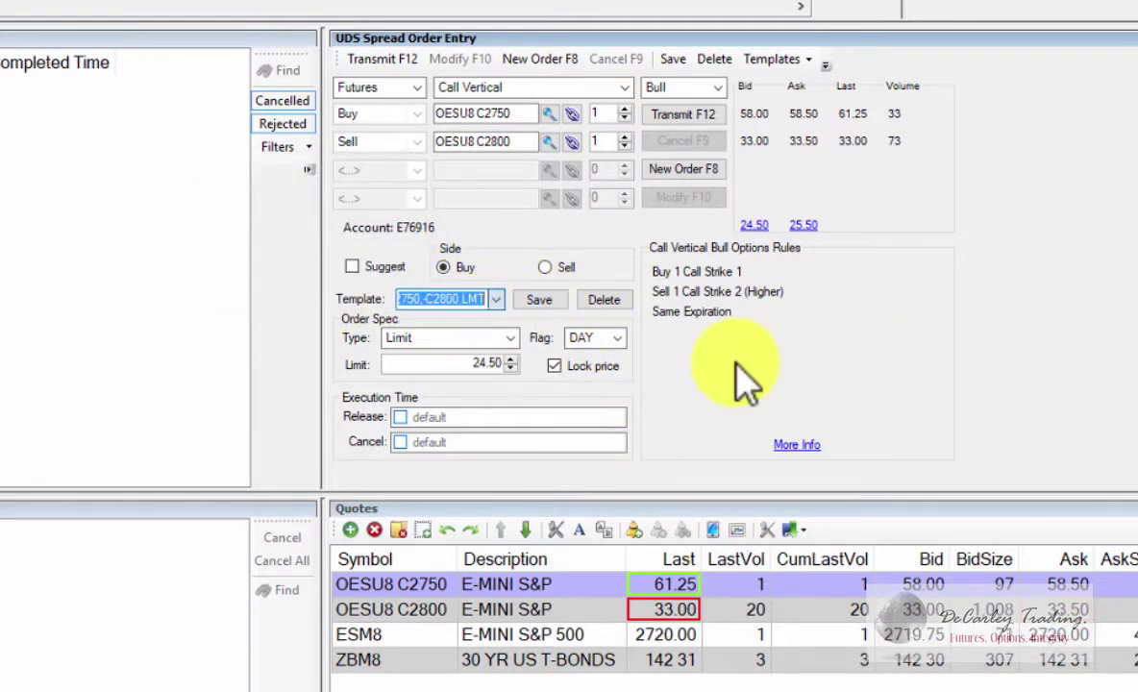
Switch Strategy to Put Vertical and back to Call Vertical, then load the saved LMT template.
{"action": "left_click", "coordinate": [615, 88]}
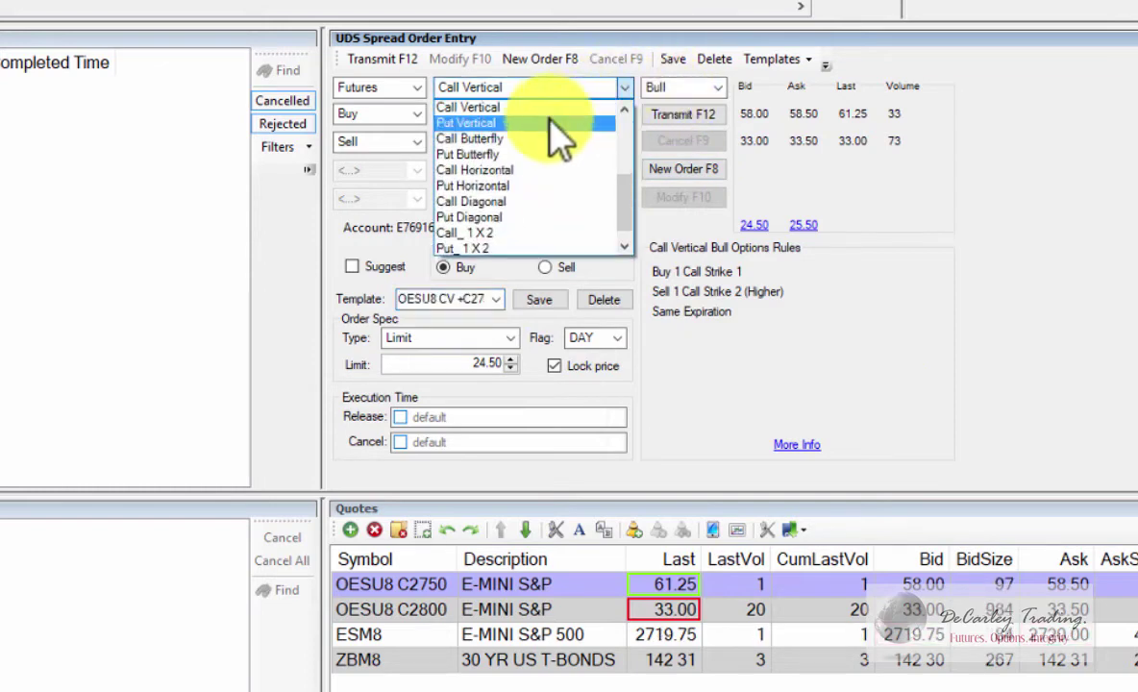
{"action": "left_click", "coordinate": [568, 118]}
{"action": "left_click", "coordinate": [608, 89]}
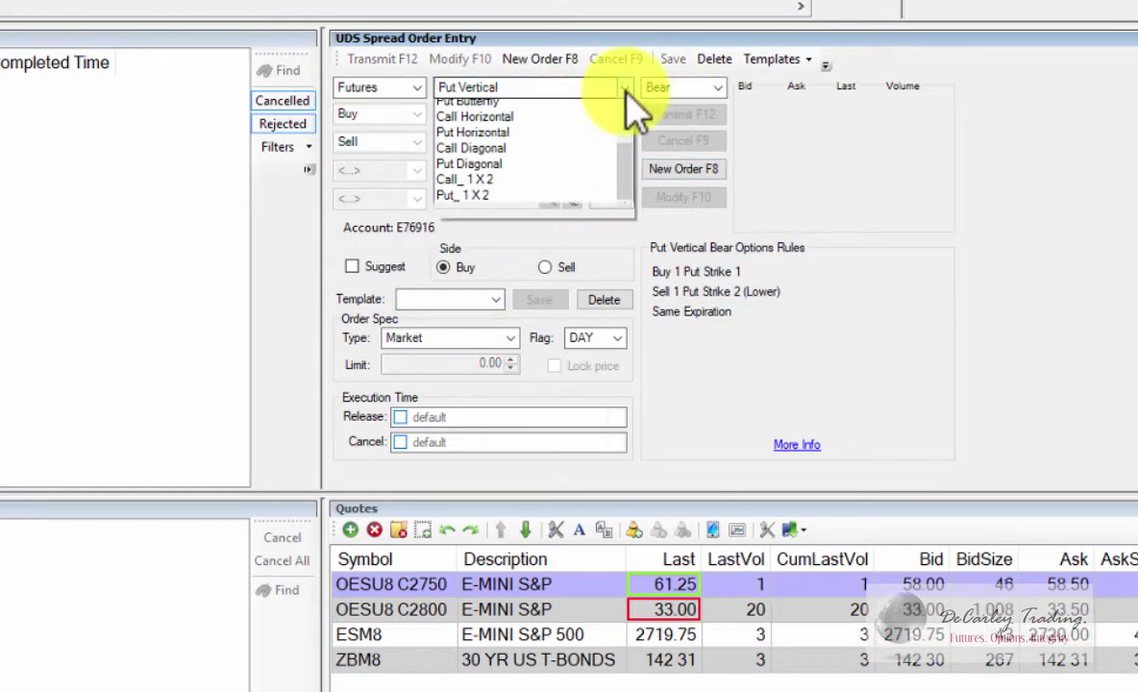
{"action": "scroll", "coordinate": [591, 135], "scroll_direction": "up", "scroll_amount": 1}
{"action": "left_click", "coordinate": [553, 138]}
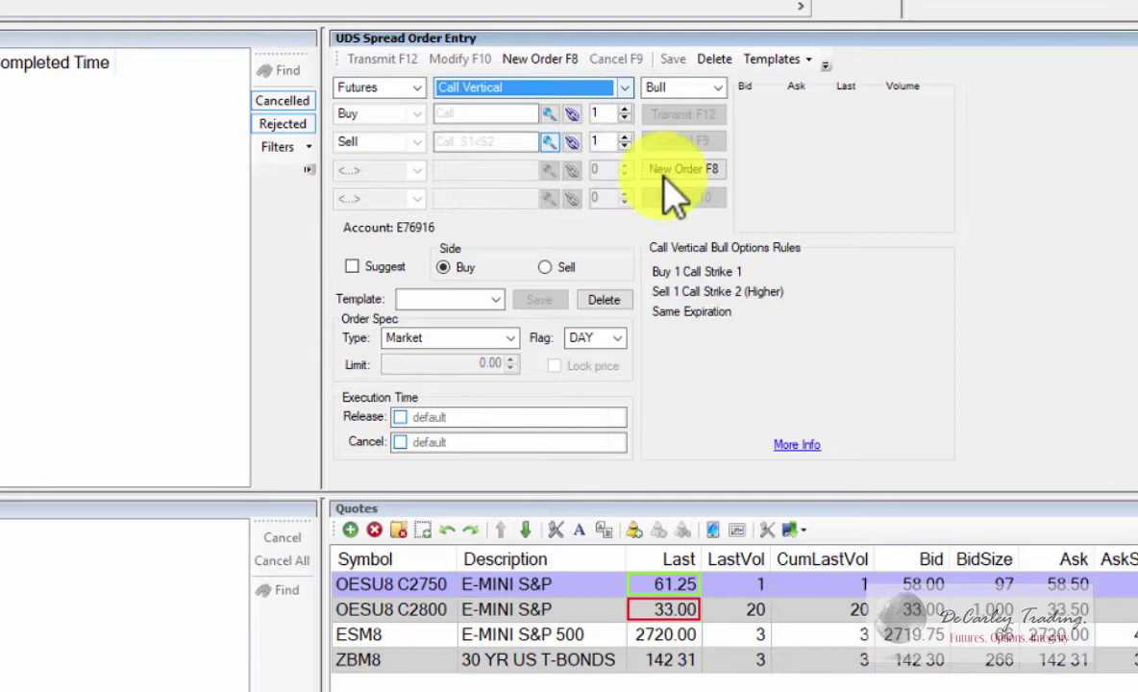
{"action": "left_click", "coordinate": [476, 301]}
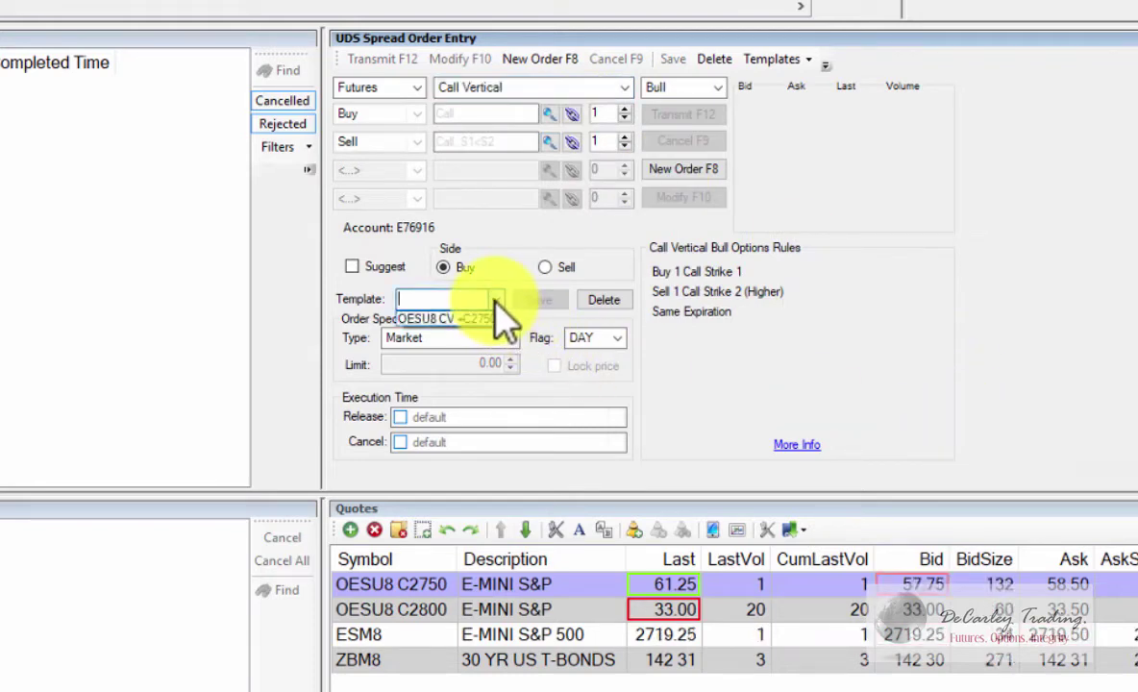
{"action": "left_click", "coordinate": [476, 319]}
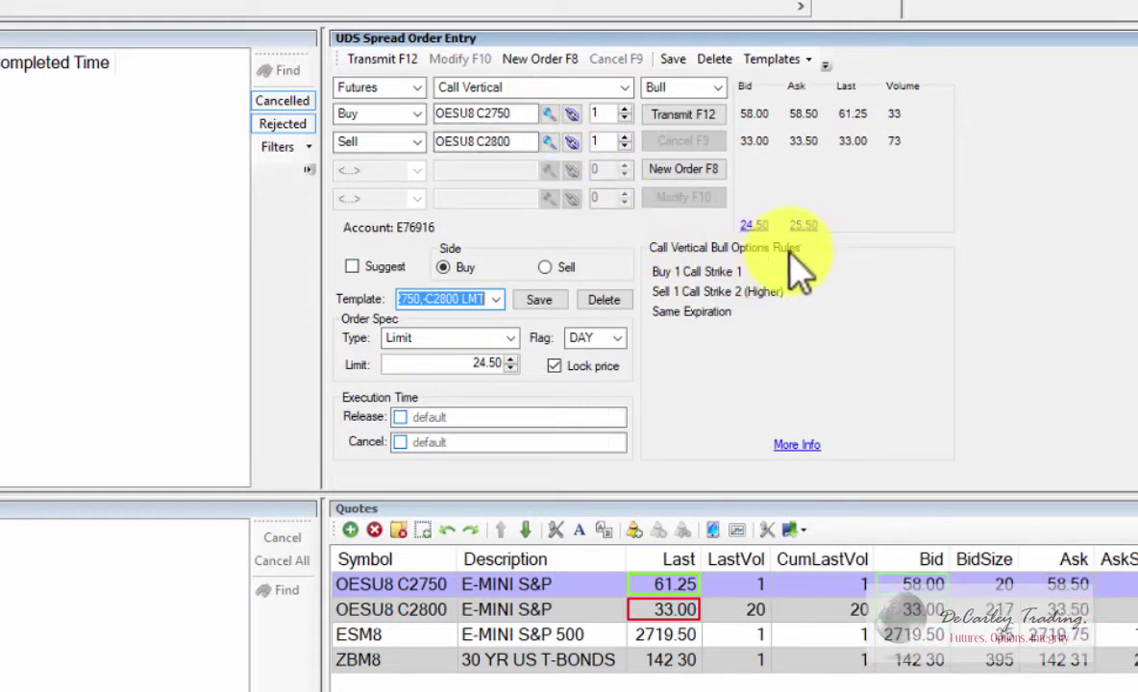
Unlock the price, set the limit to 25.25, and transmit to show the $1,262.50 debit confirmation.
{"action": "left_click", "coordinate": [538, 366]}
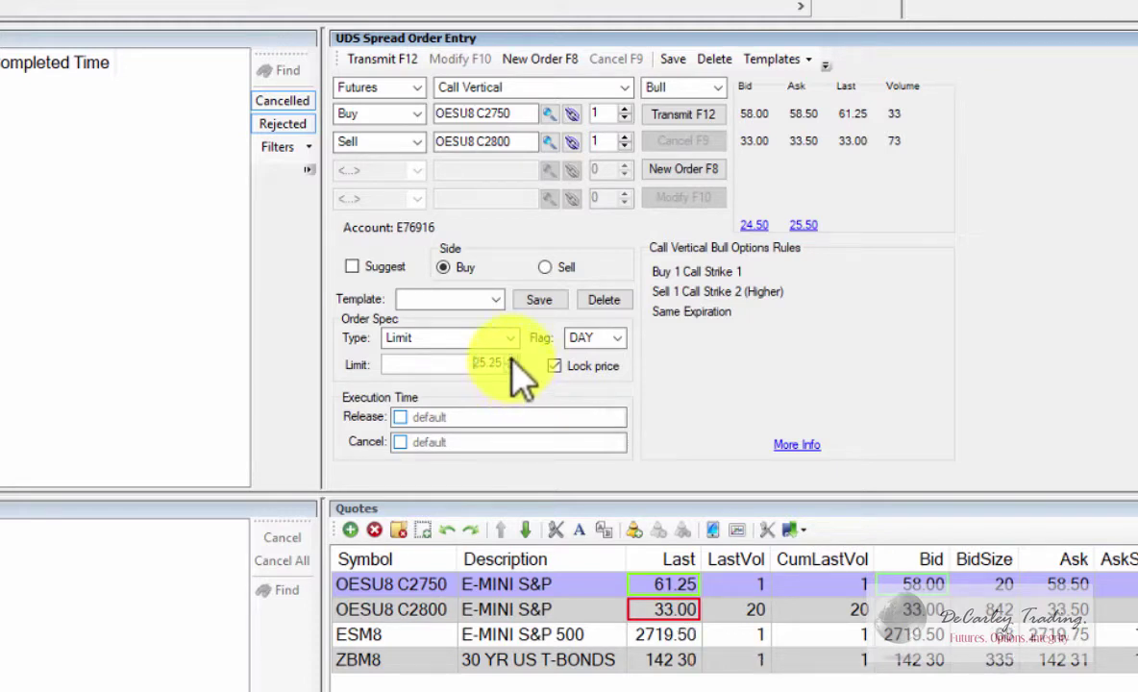
{"action": "left_click", "coordinate": [512, 362]}
{"action": "left_click", "coordinate": [687, 116]}
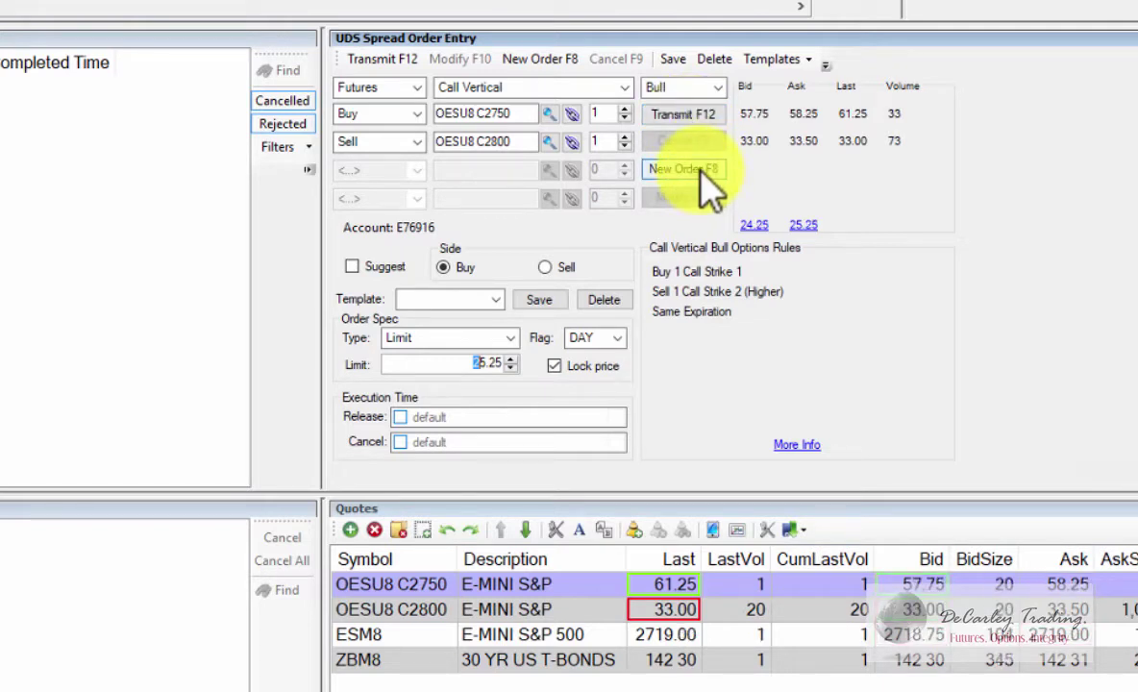
{"action": "left_click", "coordinate": [711, 114]}
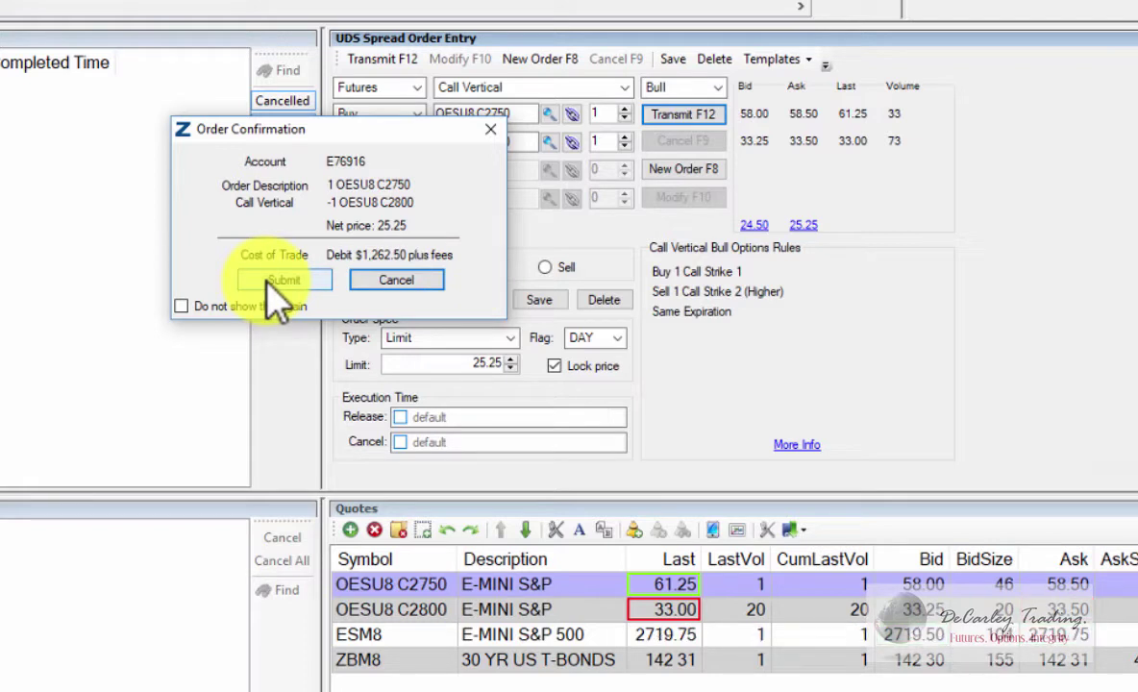
Cancel the order confirmation and set the spread's side to Sell, limit 25.00.
{"action": "left_click", "coordinate": [423, 281]}
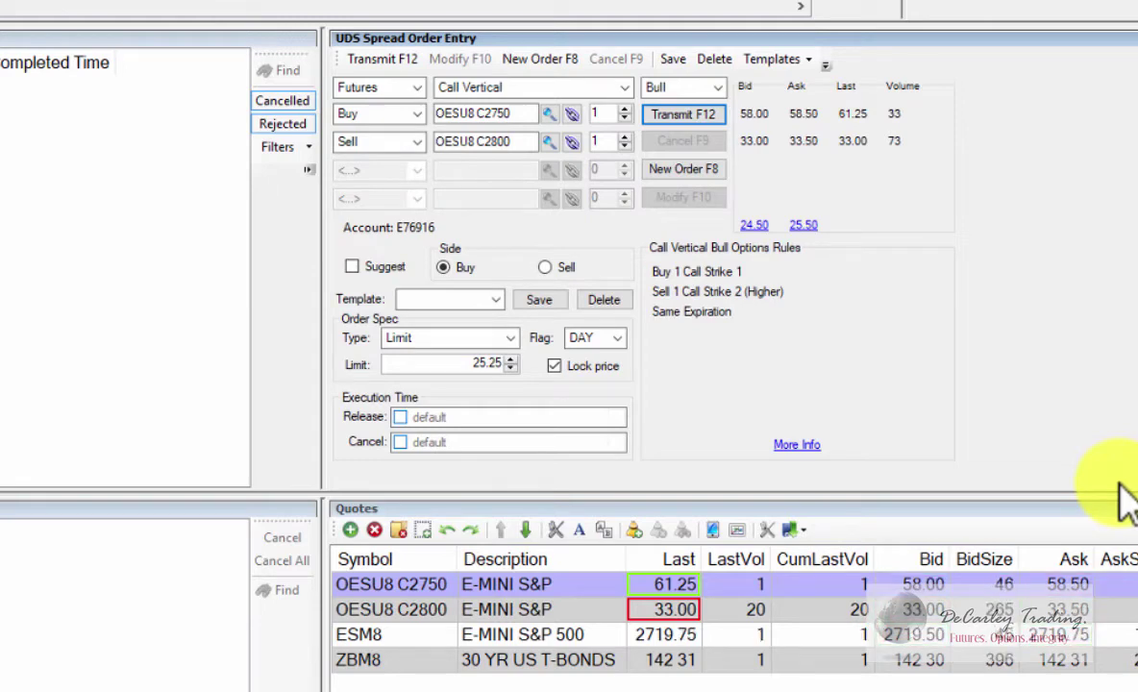
{"action": "left_click", "coordinate": [563, 268]}
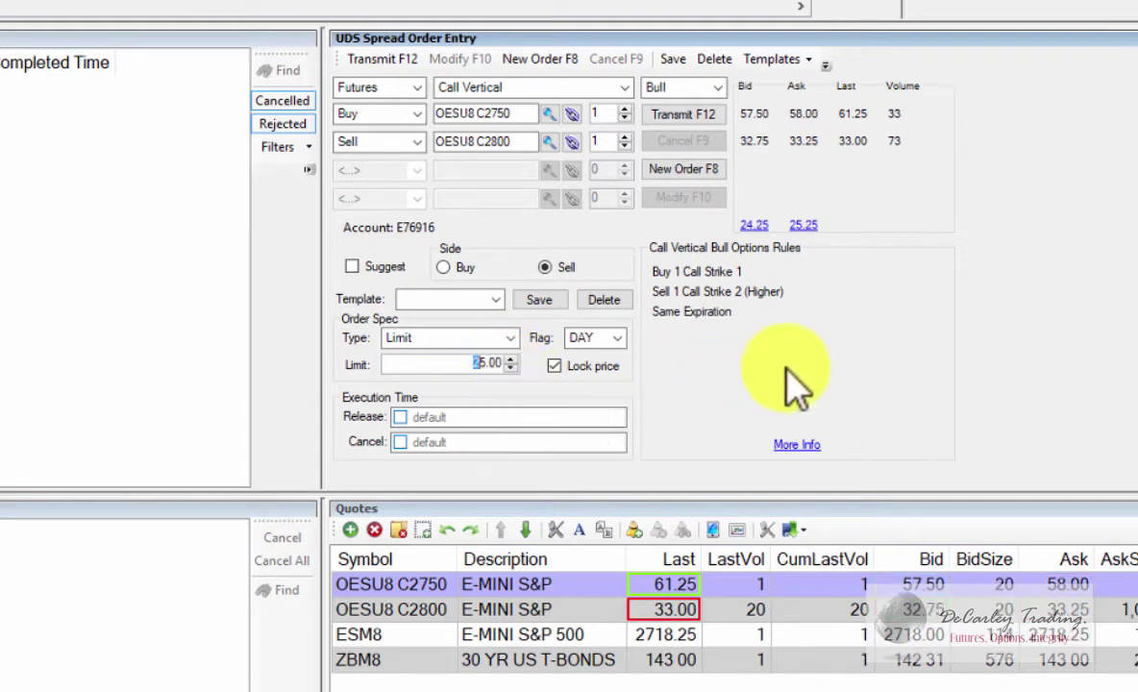
Preview and dismiss the sell order, try the 24.50 and 25.50 prices, and settle the limit at 25.50.
{"action": "left_click", "coordinate": [682, 116]}
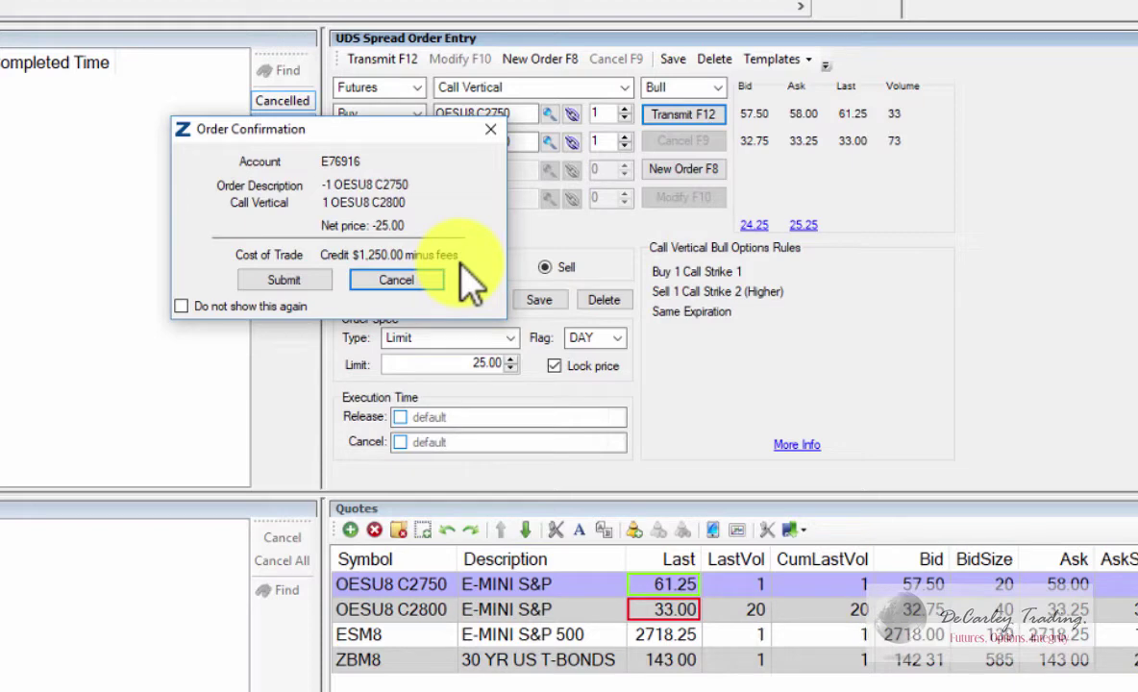
{"action": "key", "text": "Escape"}
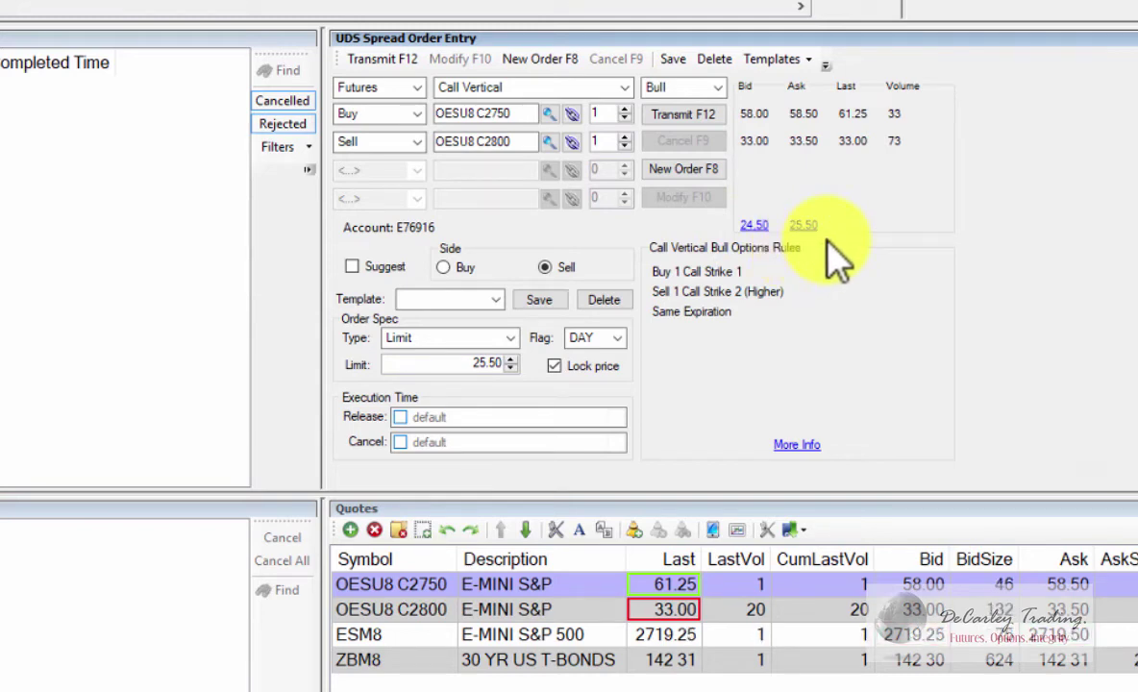
{"action": "left_click", "coordinate": [754, 225]}
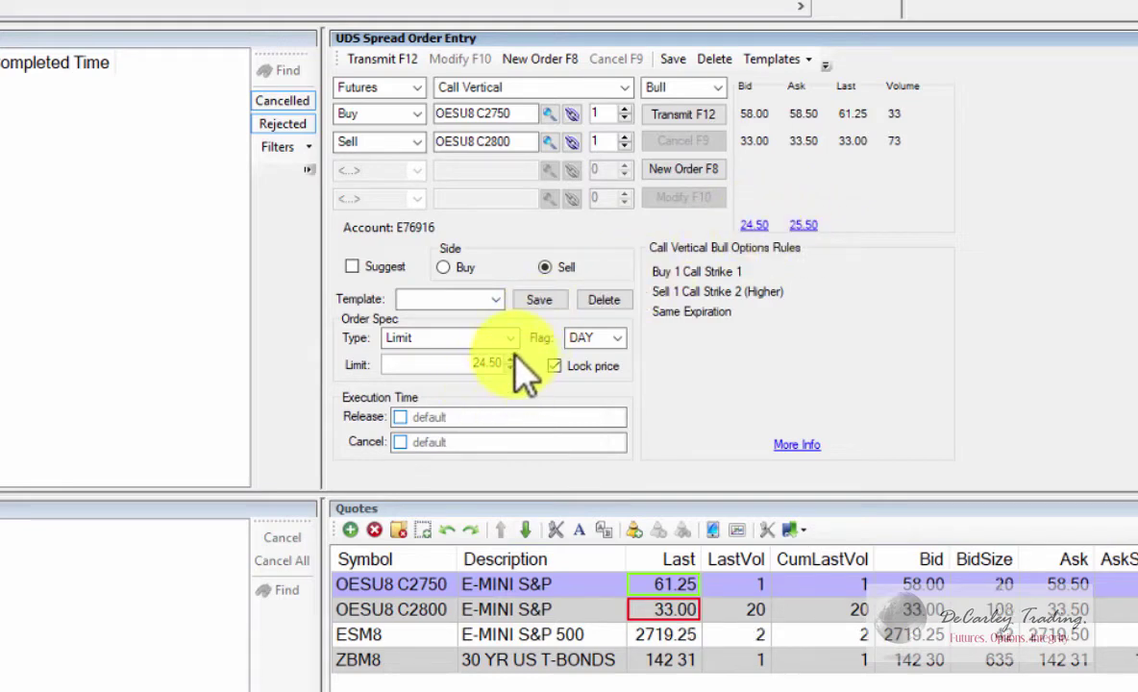
{"action": "left_click", "coordinate": [804, 227]}
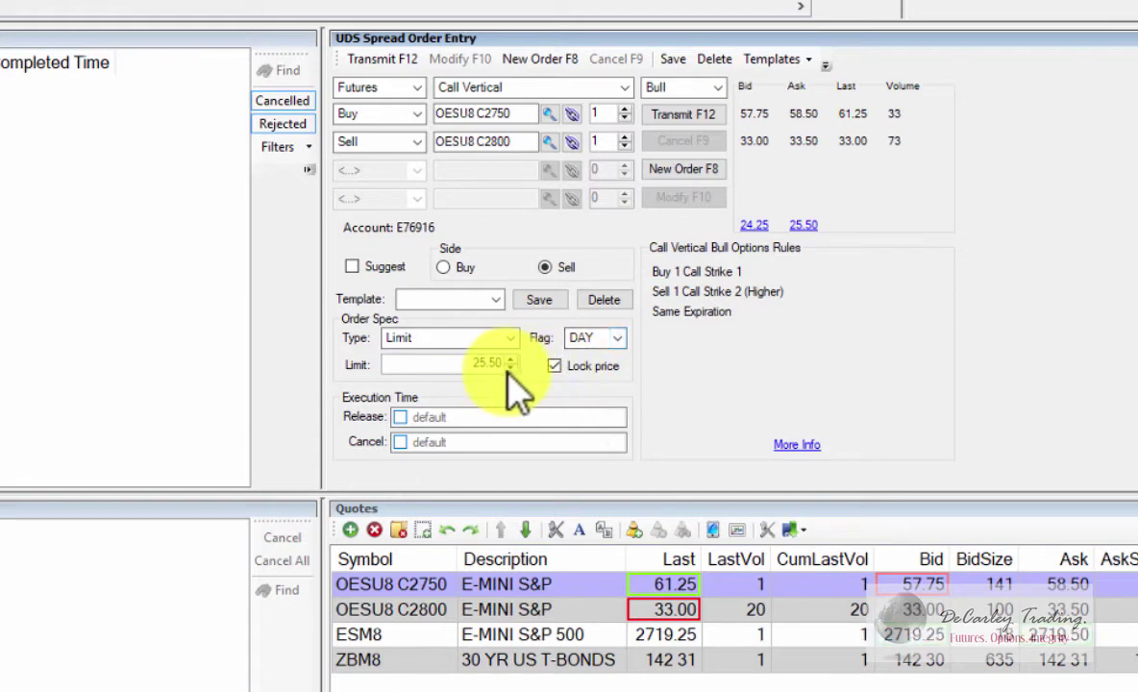
{"action": "left_click", "coordinate": [510, 368]}
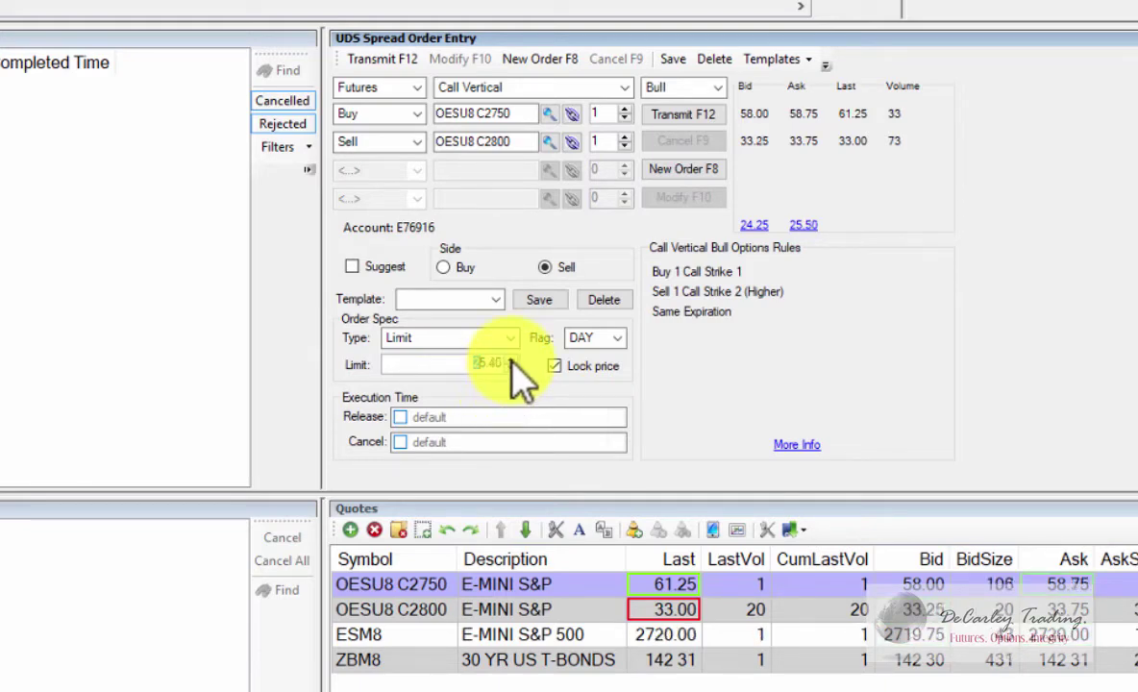
{"action": "left_click", "coordinate": [510, 368]}
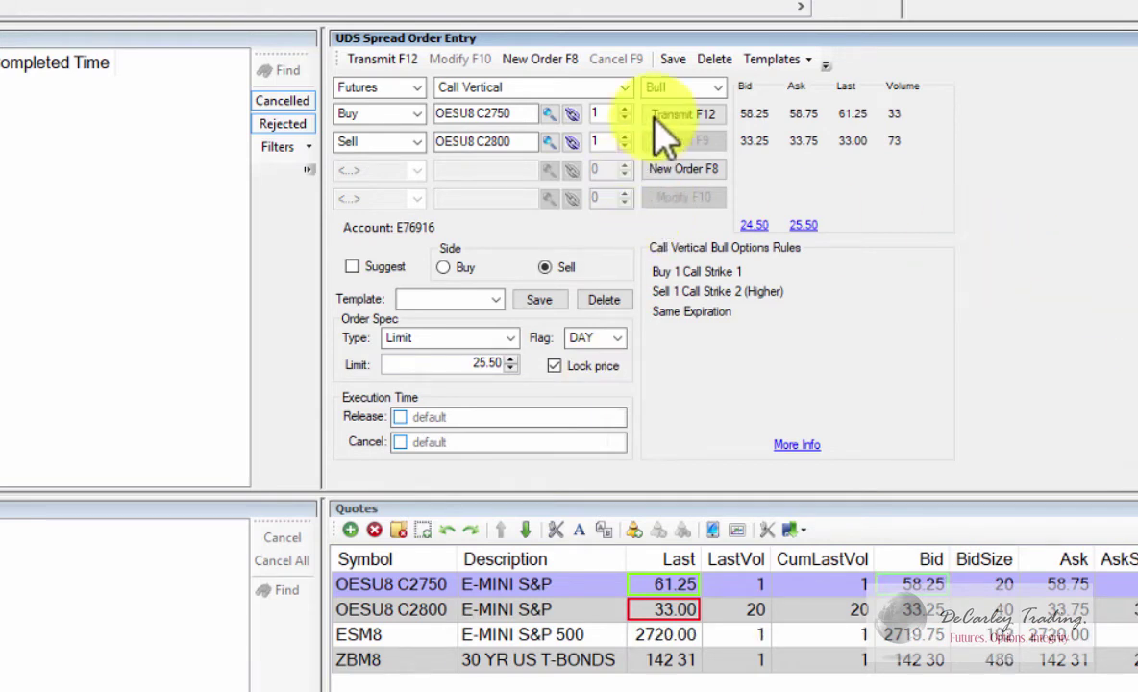
Choose the Call 1 X 2 strategy, buying 1 OESU8 C2750 and selling 2 OESU8 C2800 (-9.25 bid, -7.75 ask).
{"action": "left_click", "coordinate": [624, 87]}
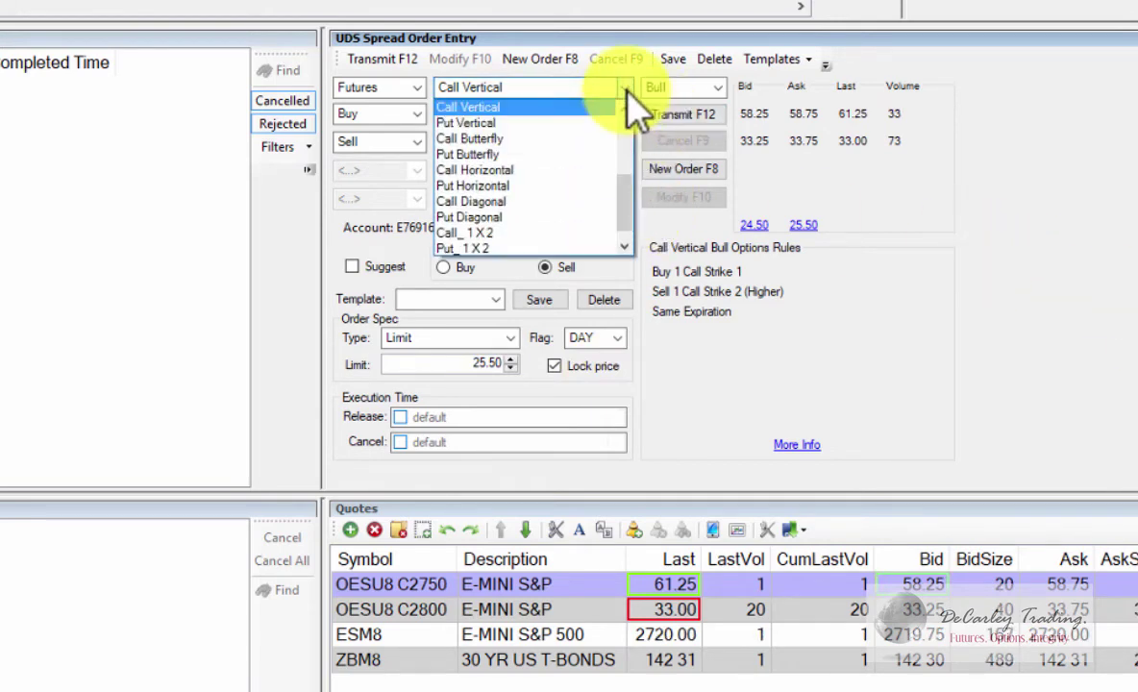
{"action": "left_click", "coordinate": [520, 232]}
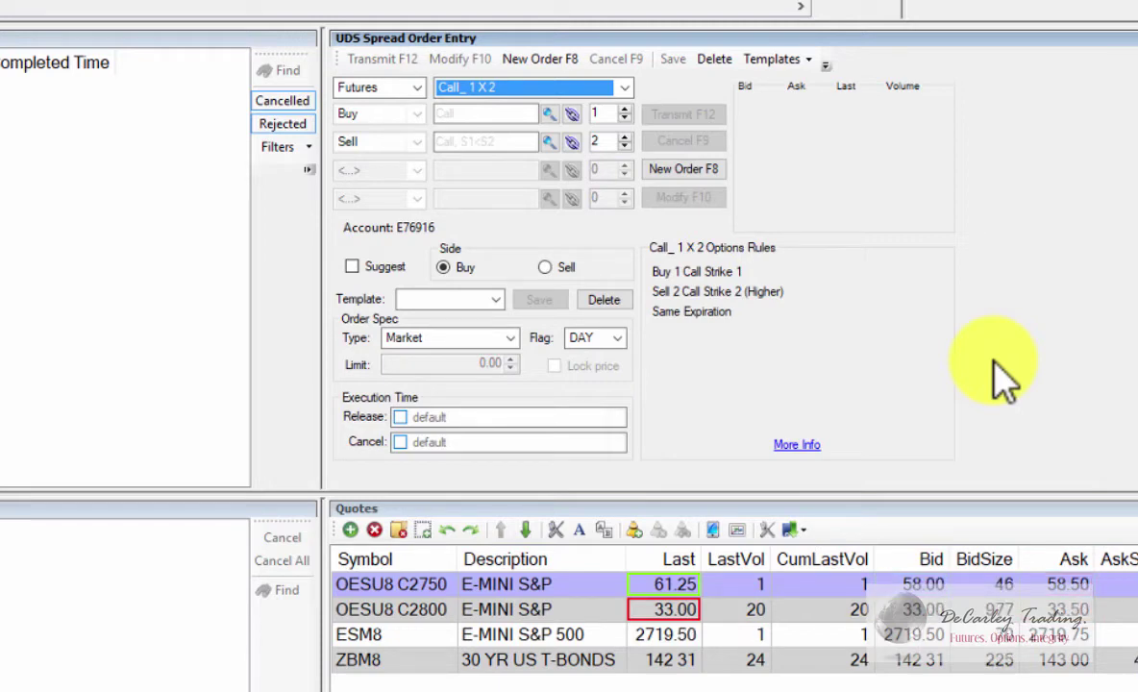
{"action": "double_click", "coordinate": [435, 584]}
{"action": "left_click", "coordinate": [506, 139]}
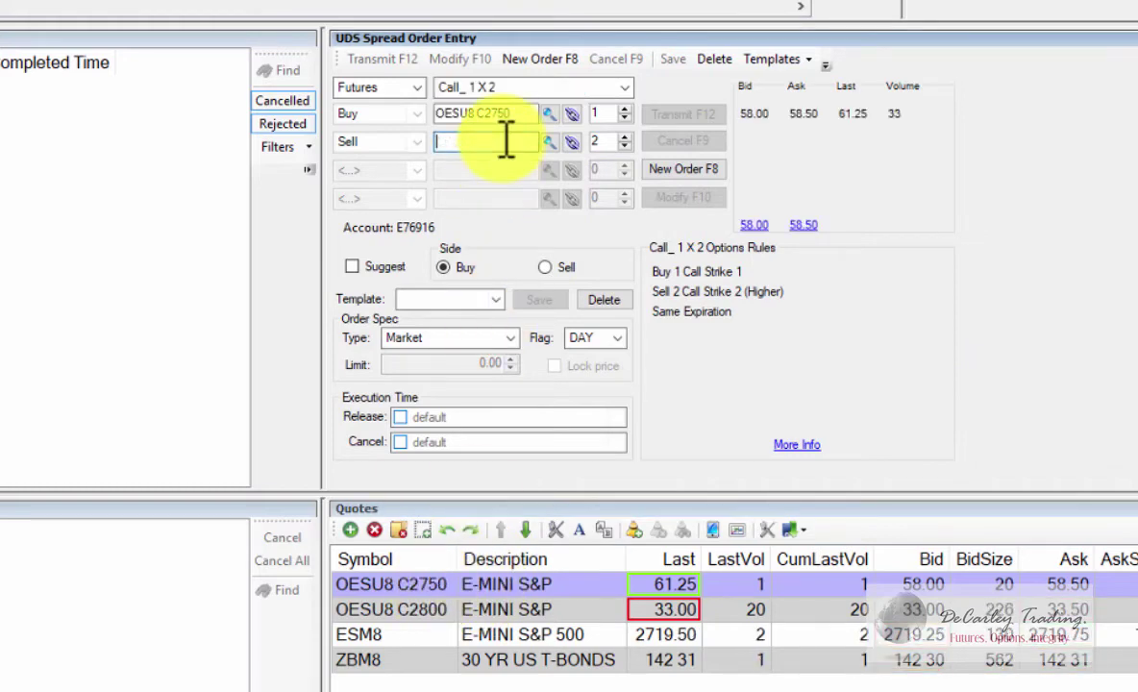
{"action": "type", "text": "o"}
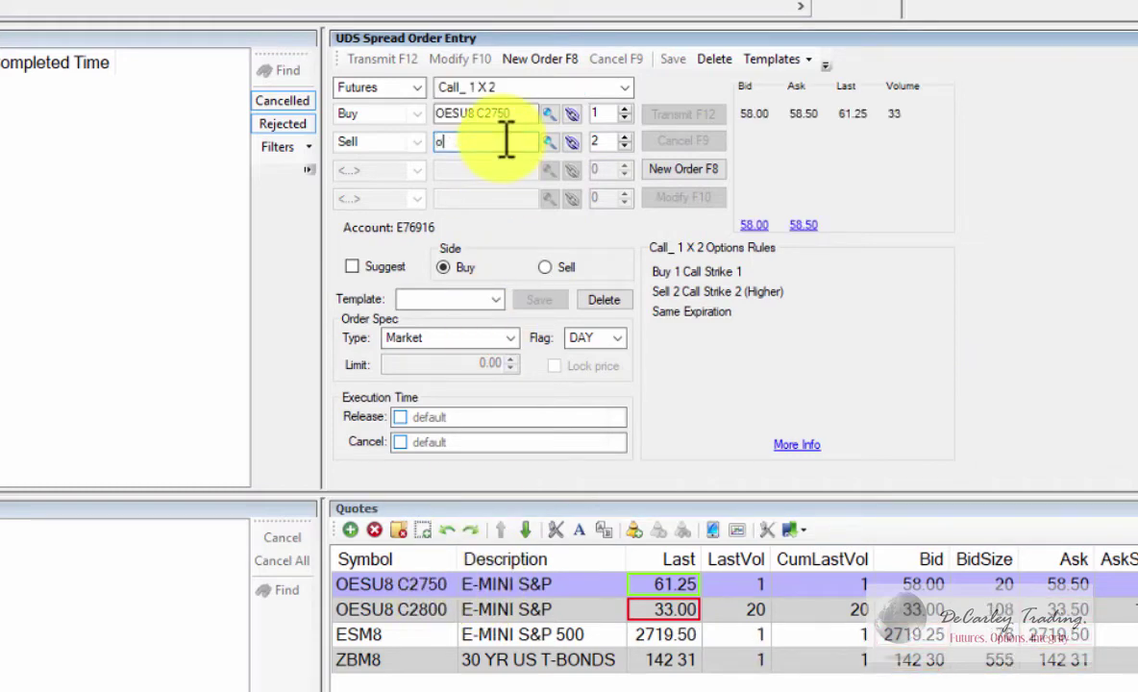
{"action": "type", "text": "esu8 "}
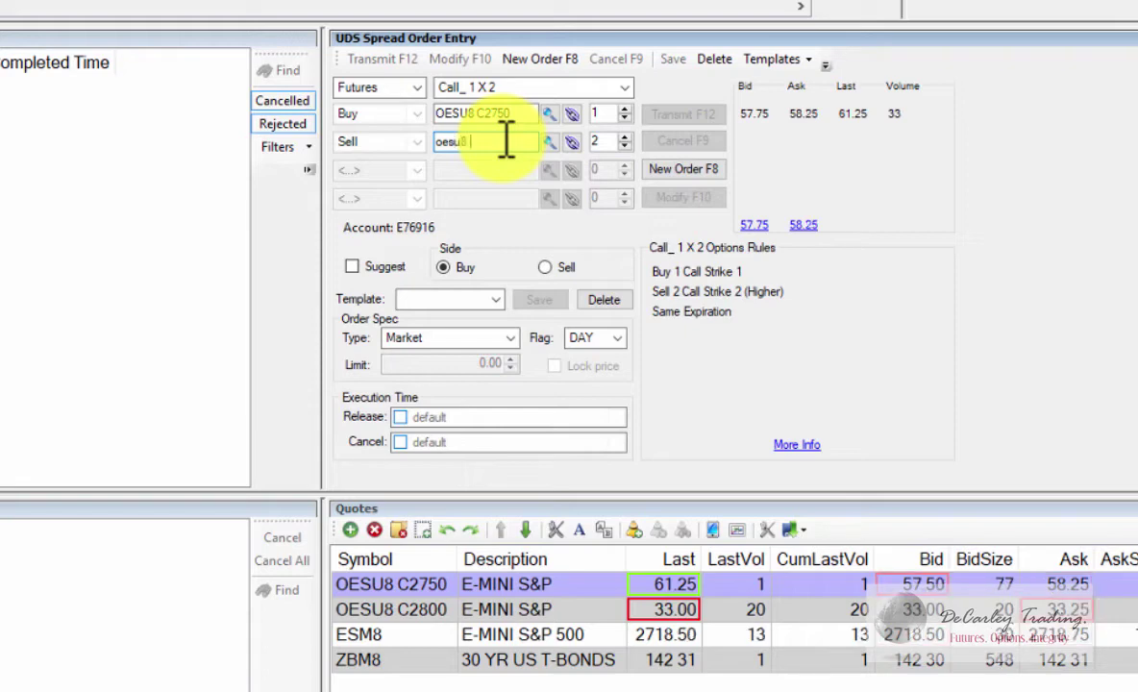
{"action": "type", "text": "c2800"}
{"action": "key", "text": "Return"}
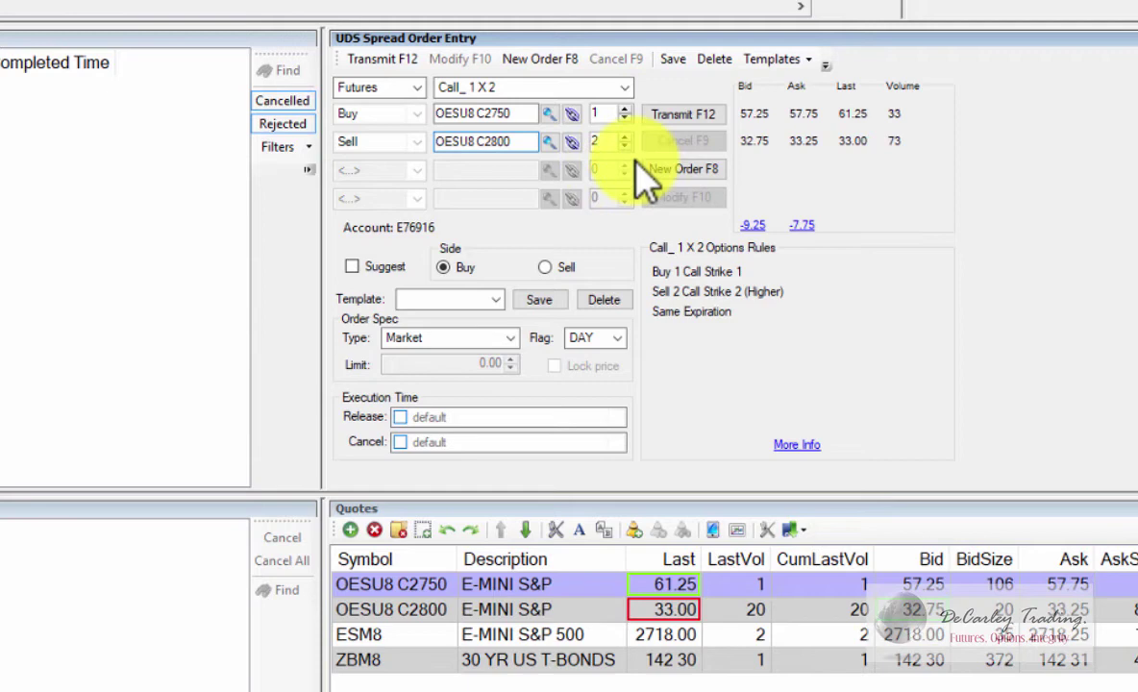
Keep quantities at 1 by 2 and price the spread as a locked -8.75 sell limit, DAY.
{"action": "left_click", "coordinate": [625, 110]}
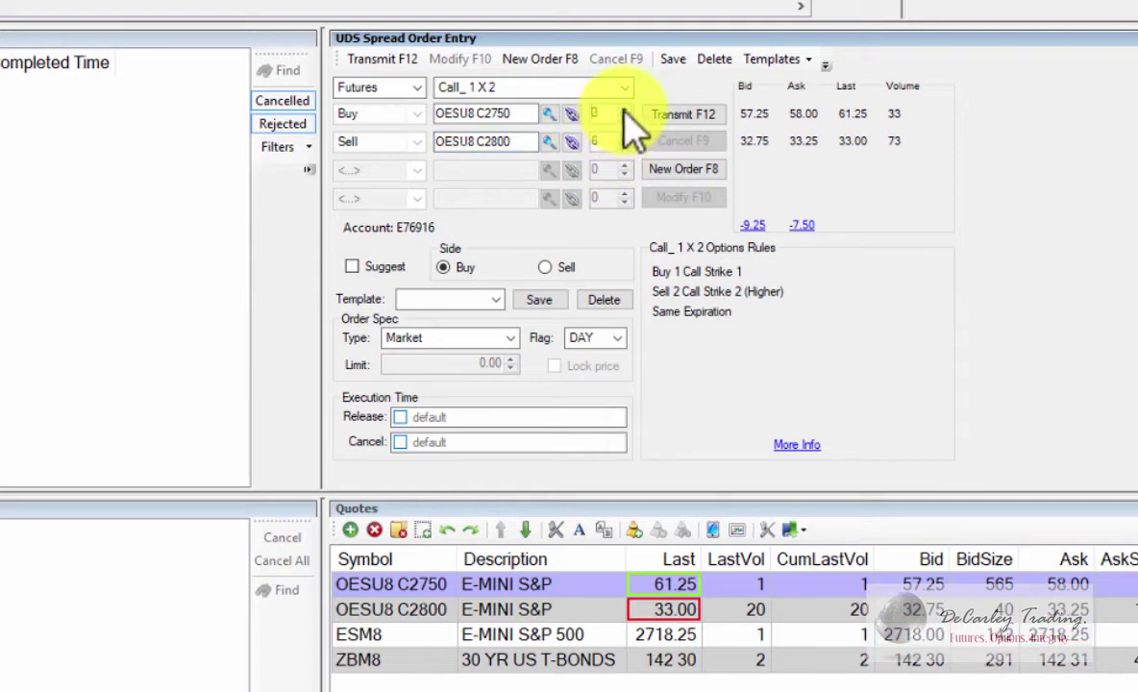
{"action": "left_click", "coordinate": [625, 112]}
{"action": "left_click", "coordinate": [623, 118]}
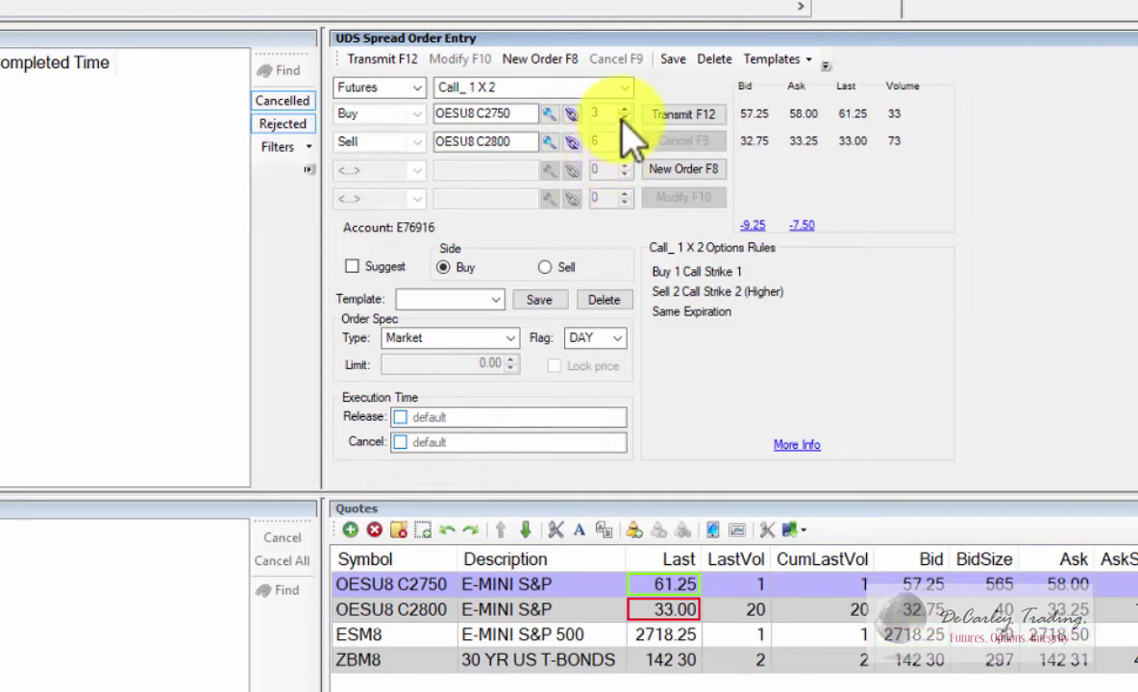
{"action": "left_click", "coordinate": [623, 118]}
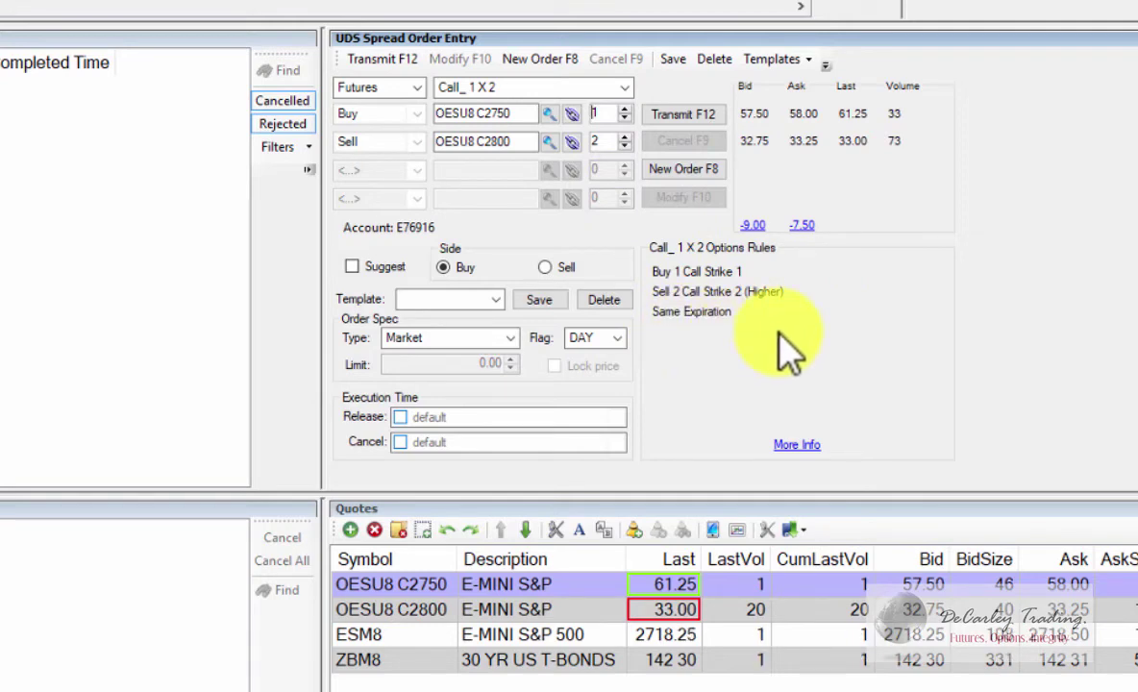
{"action": "left_click", "coordinate": [779, 231]}
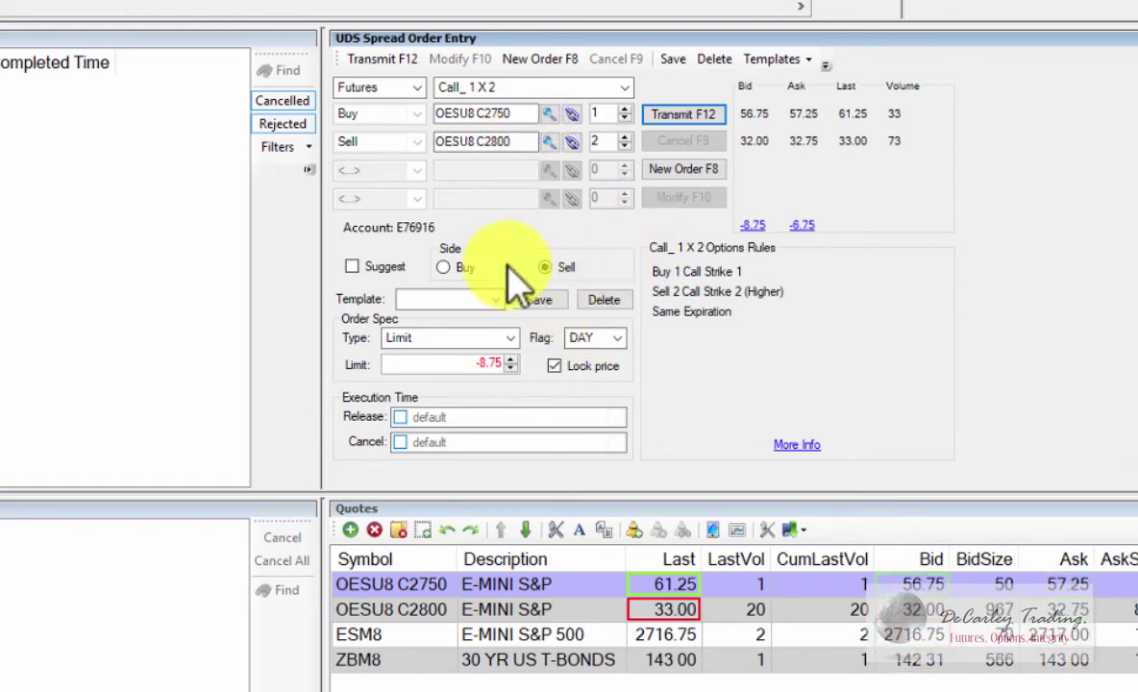
{"action": "left_click", "coordinate": [465, 267]}
{"action": "left_click", "coordinate": [687, 115]}
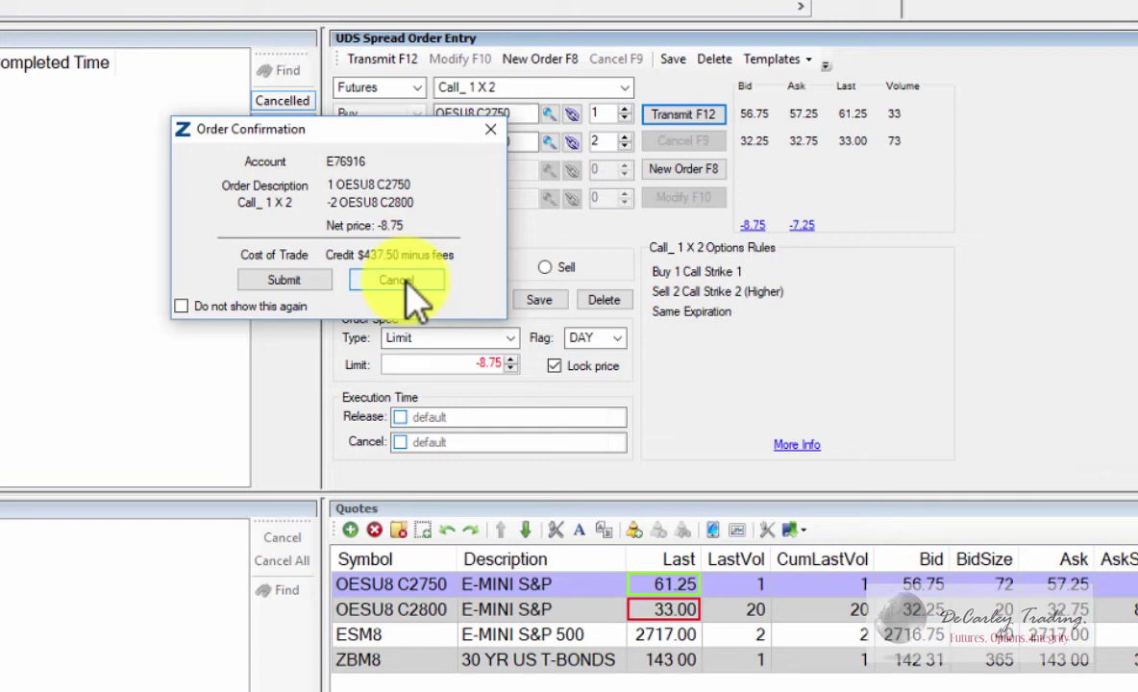
{"action": "left_click", "coordinate": [402, 282]}
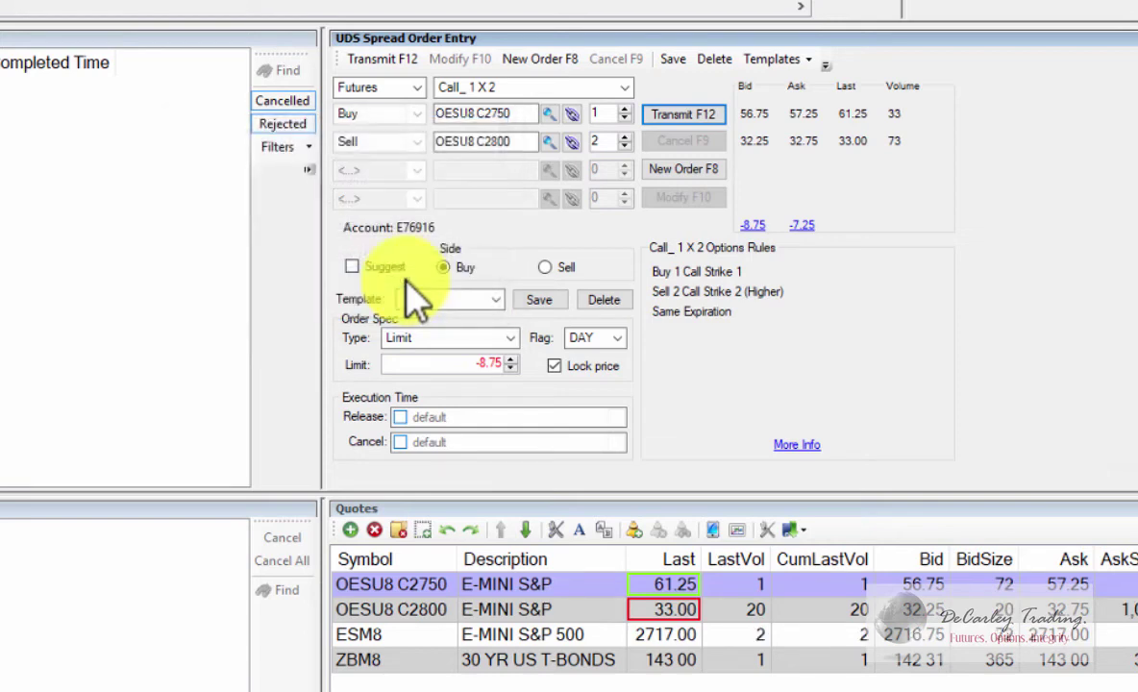
{"action": "left_click", "coordinate": [546, 268]}
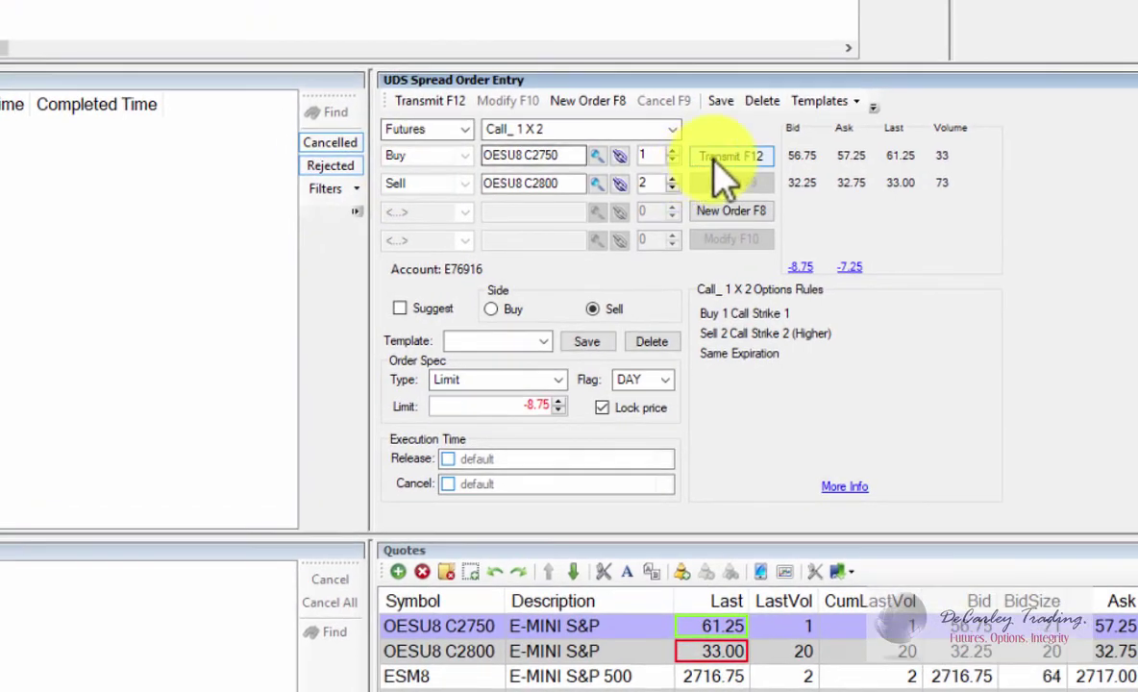
Reset the Call 1 X 2 ticket to a Buy Market DAY order, quoting -8.00 bid, -7.00 ask.
{"action": "left_click", "coordinate": [717, 149]}
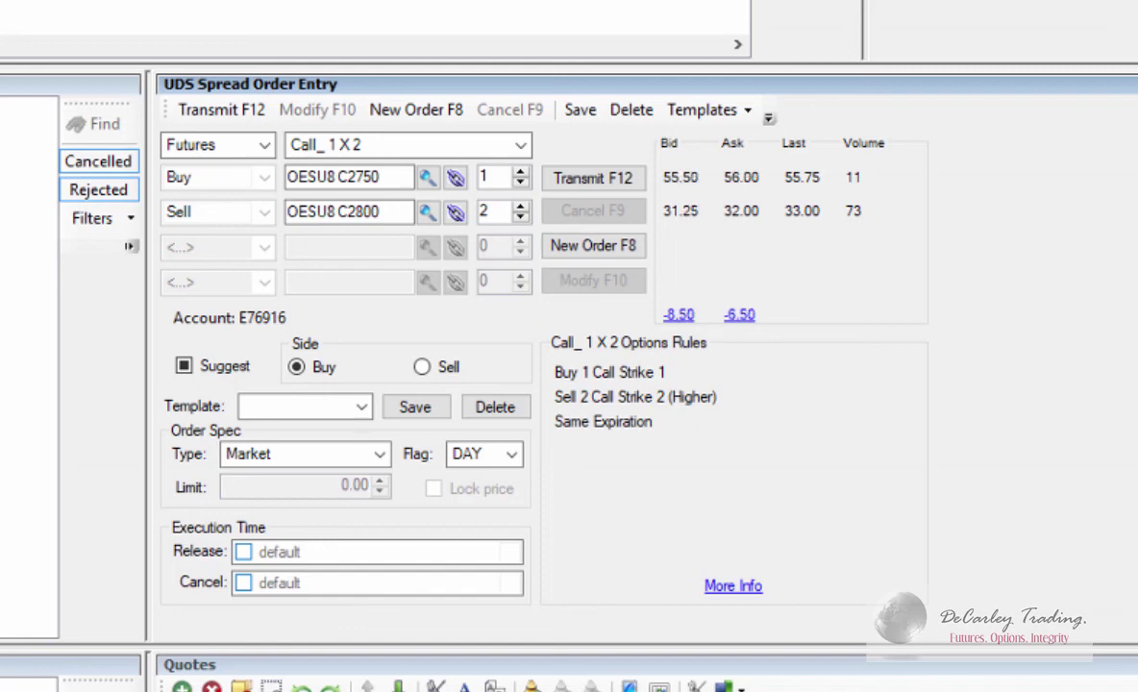
Switch the strategy to Standard and load ESM8 (E-Mini S&P 500 June 18) as a Buy Market DAY order.
{"action": "left_click", "coordinate": [361, 407]}
{"action": "left_click", "coordinate": [719, 466]}
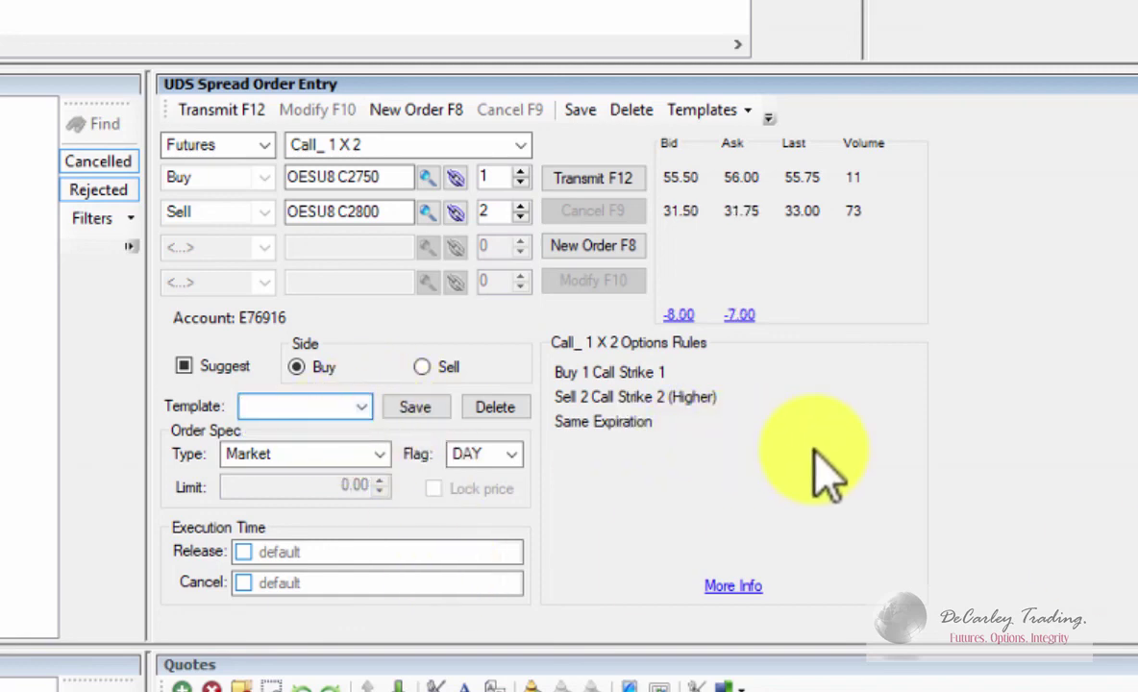
{"action": "left_click", "coordinate": [519, 146]}
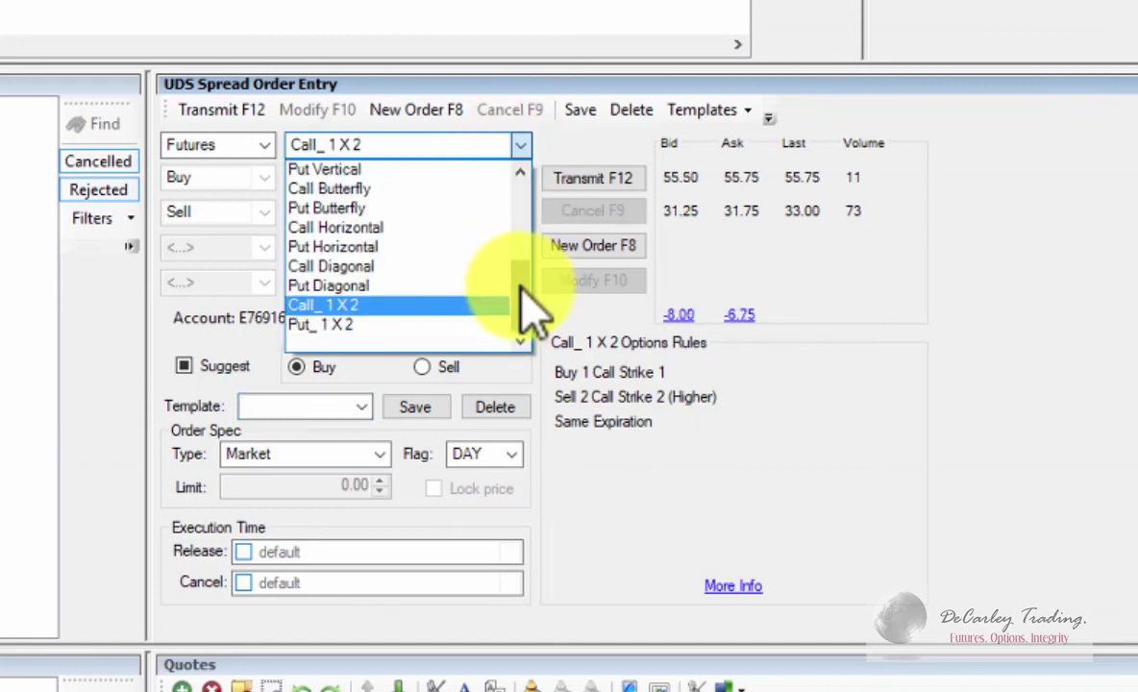
{"action": "left_click_drag", "start_coordinate": [521, 305], "coordinate": [461, 192]}
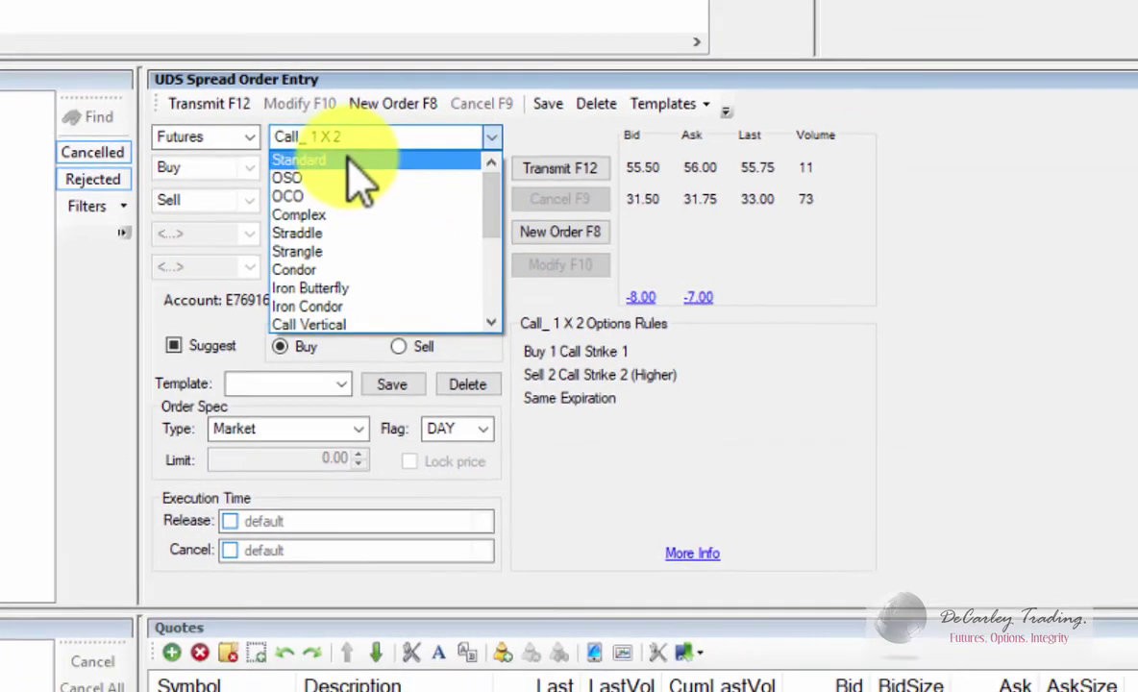
{"action": "left_click", "coordinate": [371, 170]}
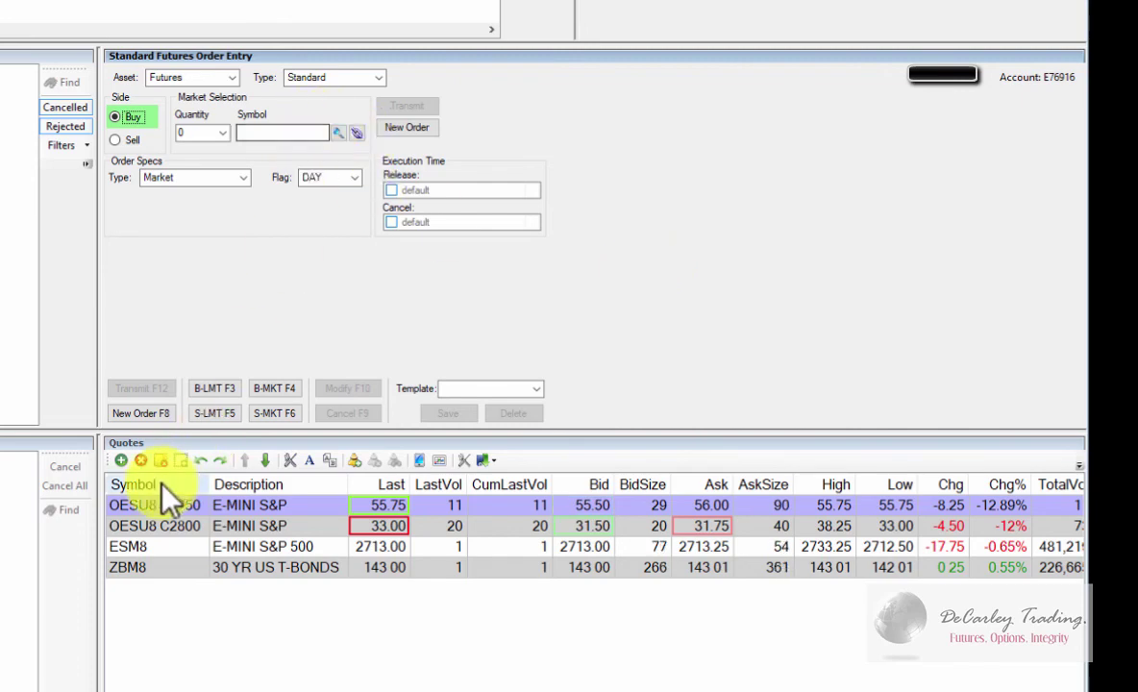
{"action": "left_click", "coordinate": [144, 545]}
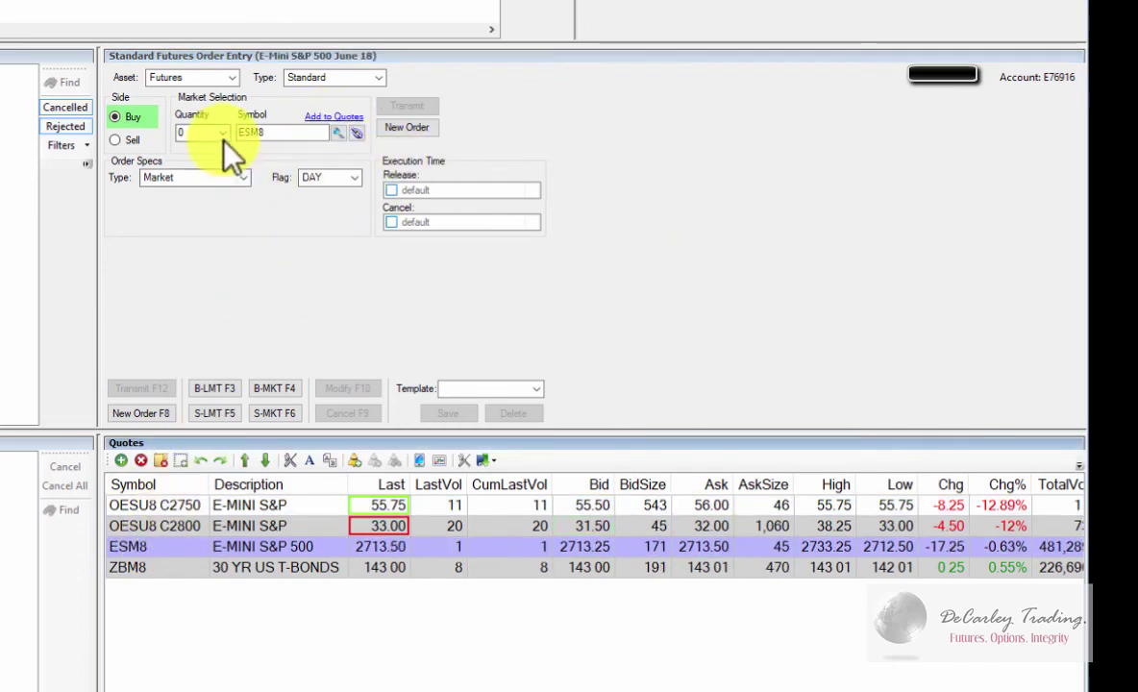